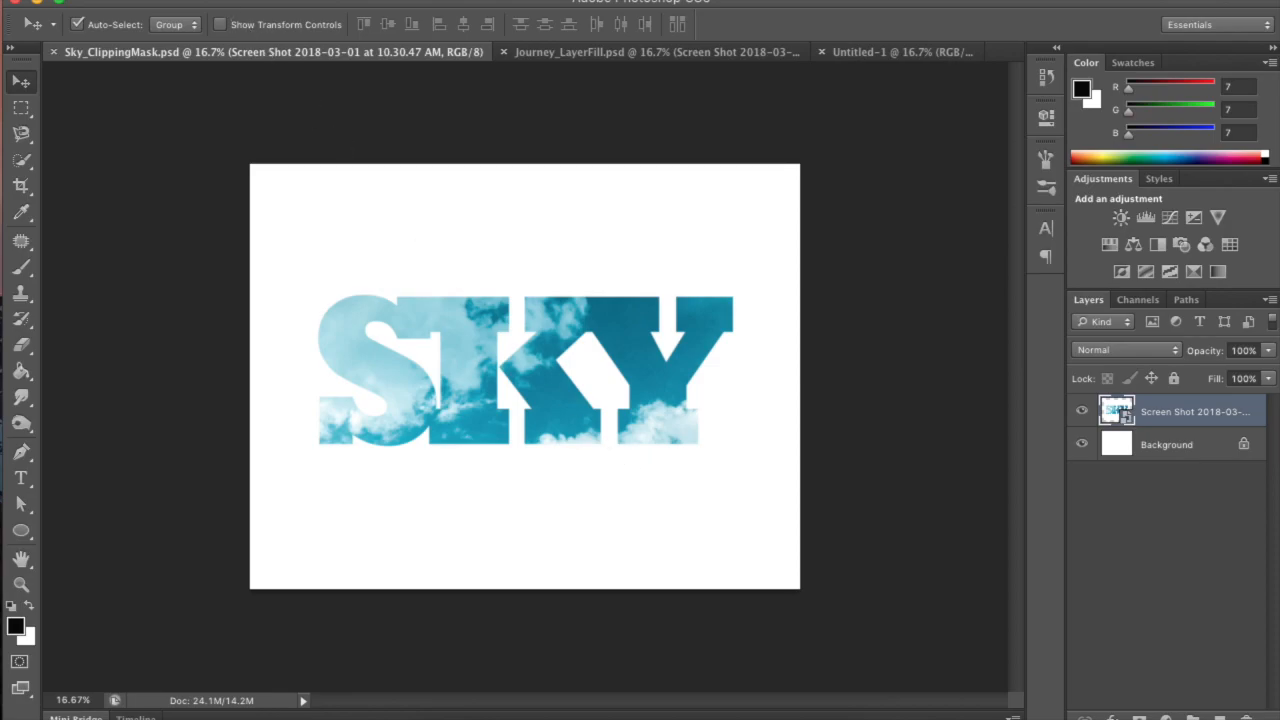
- Create a new document named Clipping Mask Test at 11 by 8.5 inches and 300 pixels/inch with a white background
left_click(160, 0)
left_click(175, 3)
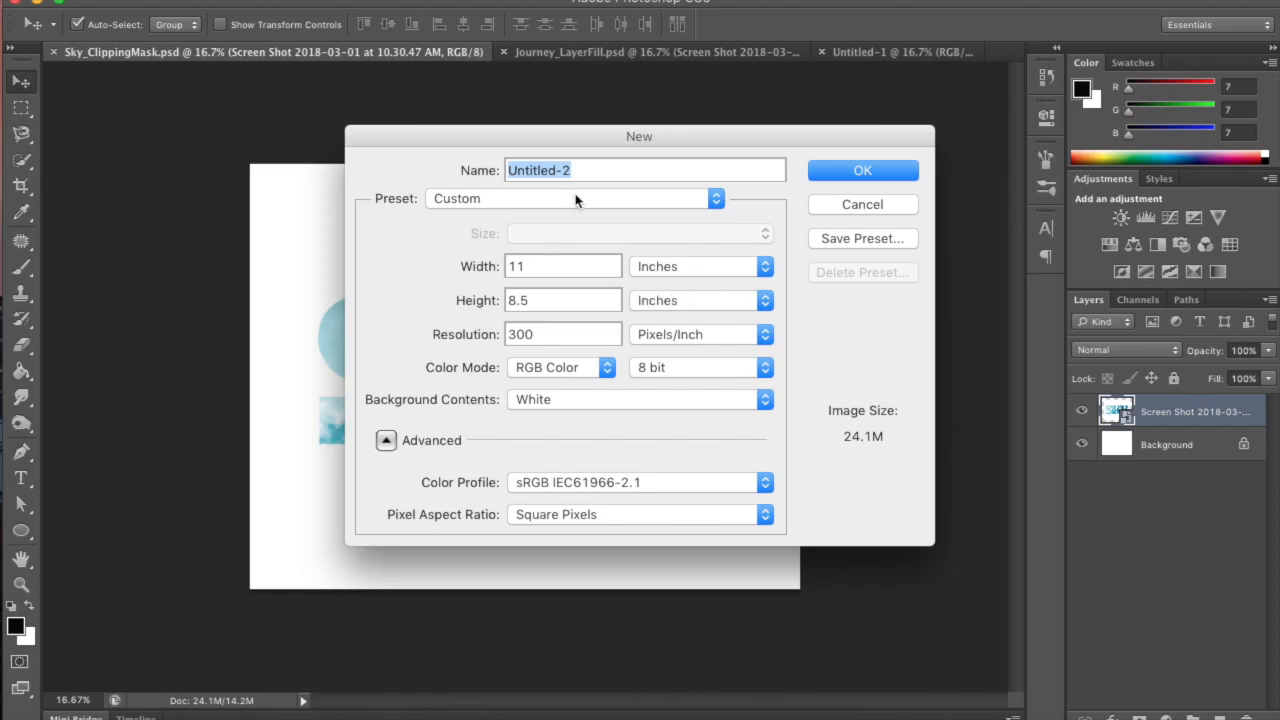
type("Clipping ")
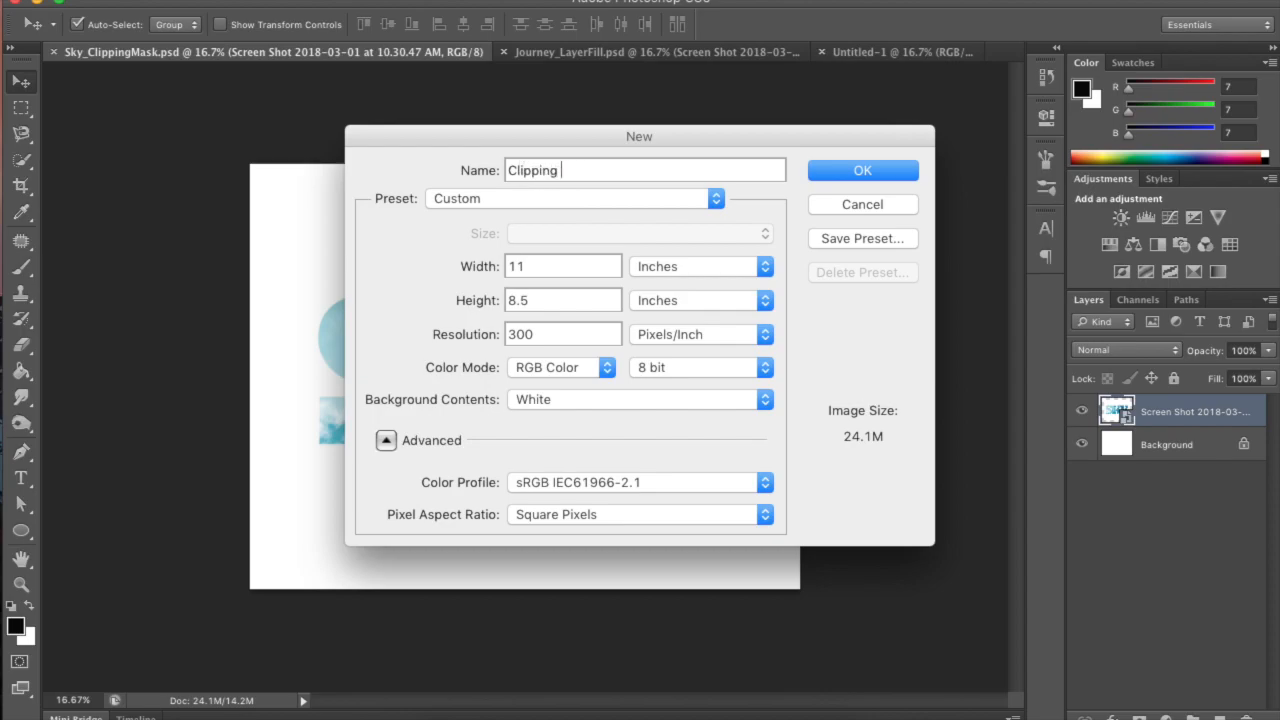
type("Mask Test")
left_click(900, 174)
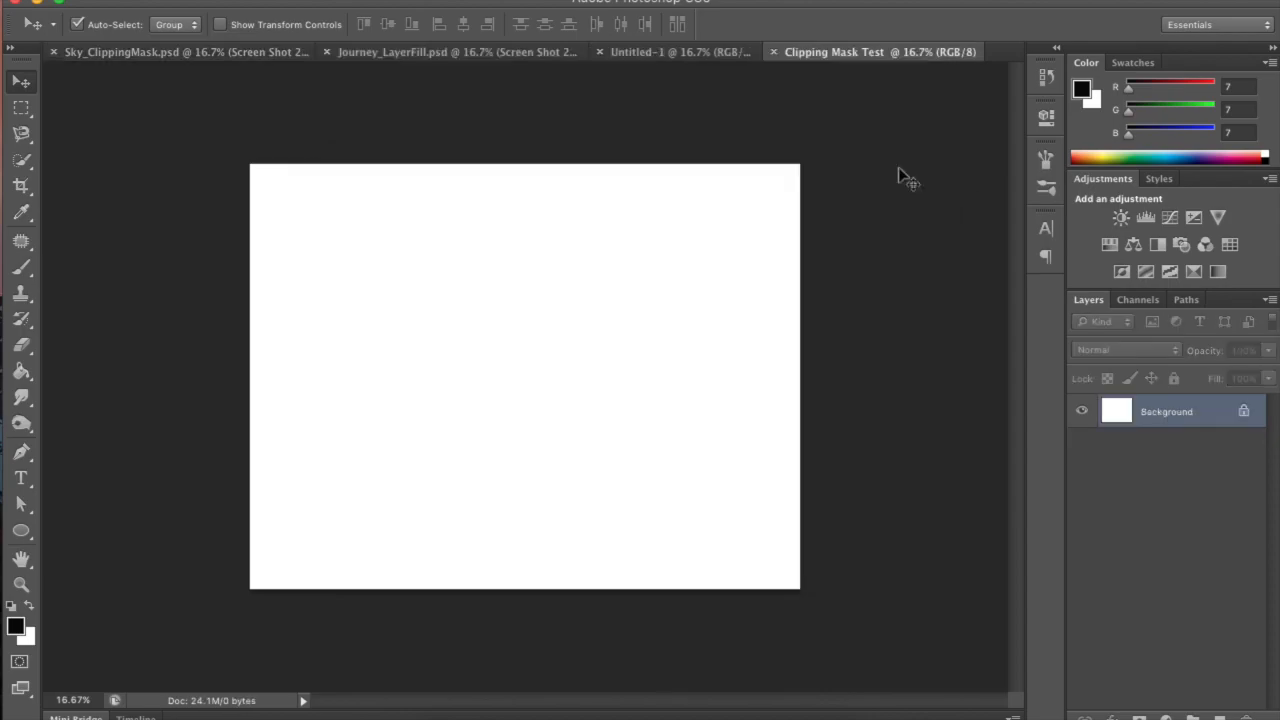
- Add the text SKY in capital letters to the canvas and move it to about the middle of the page
left_click(22, 480)
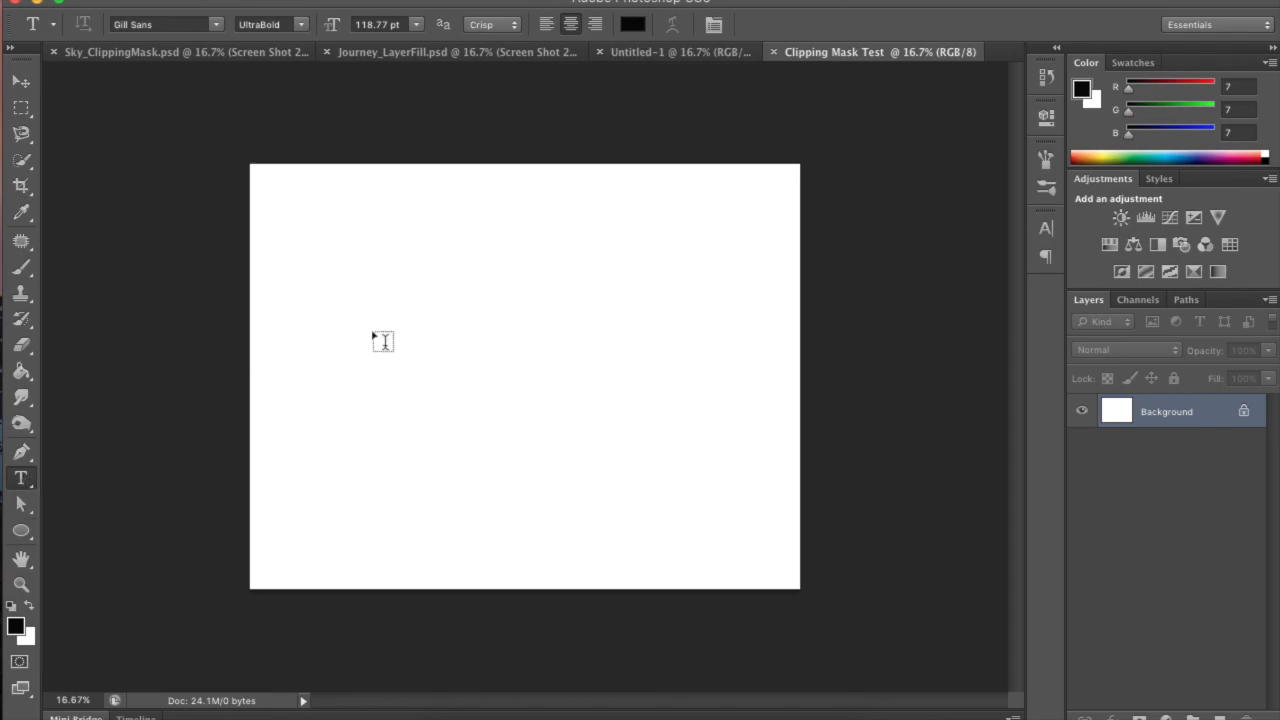
left_click(372, 328)
type("SKy")
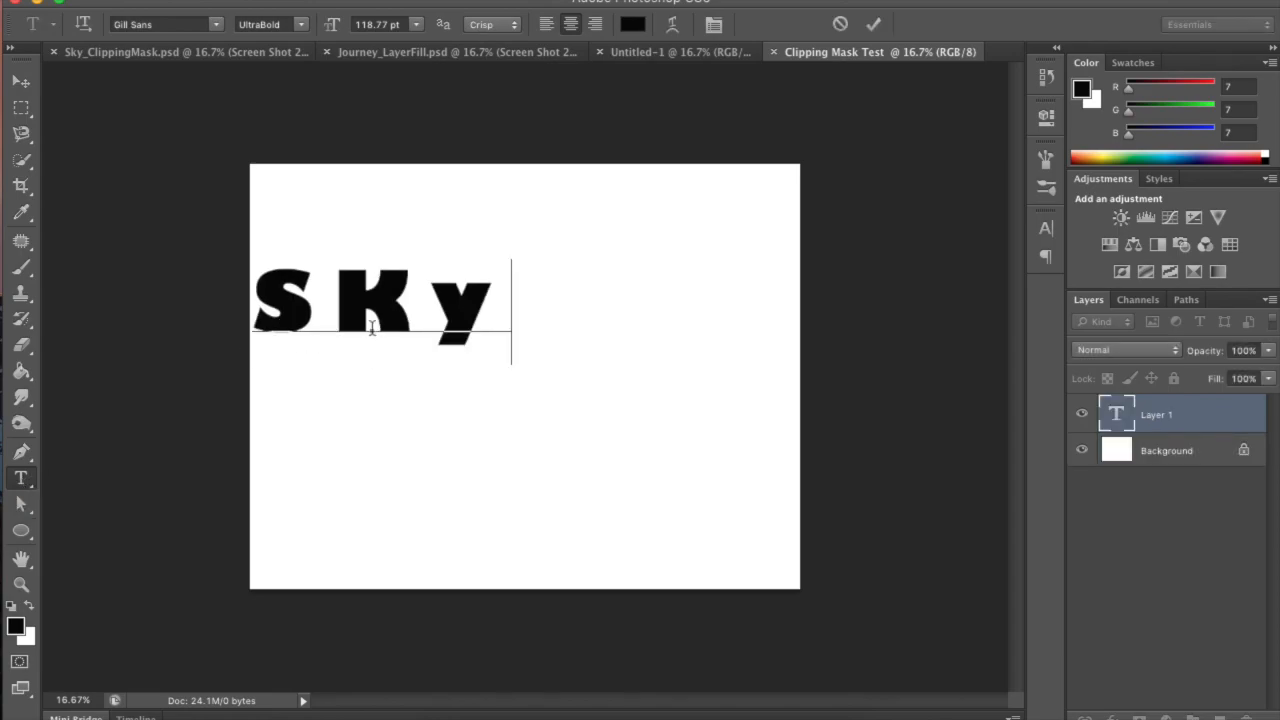
key("BackSpace")
type("Y")
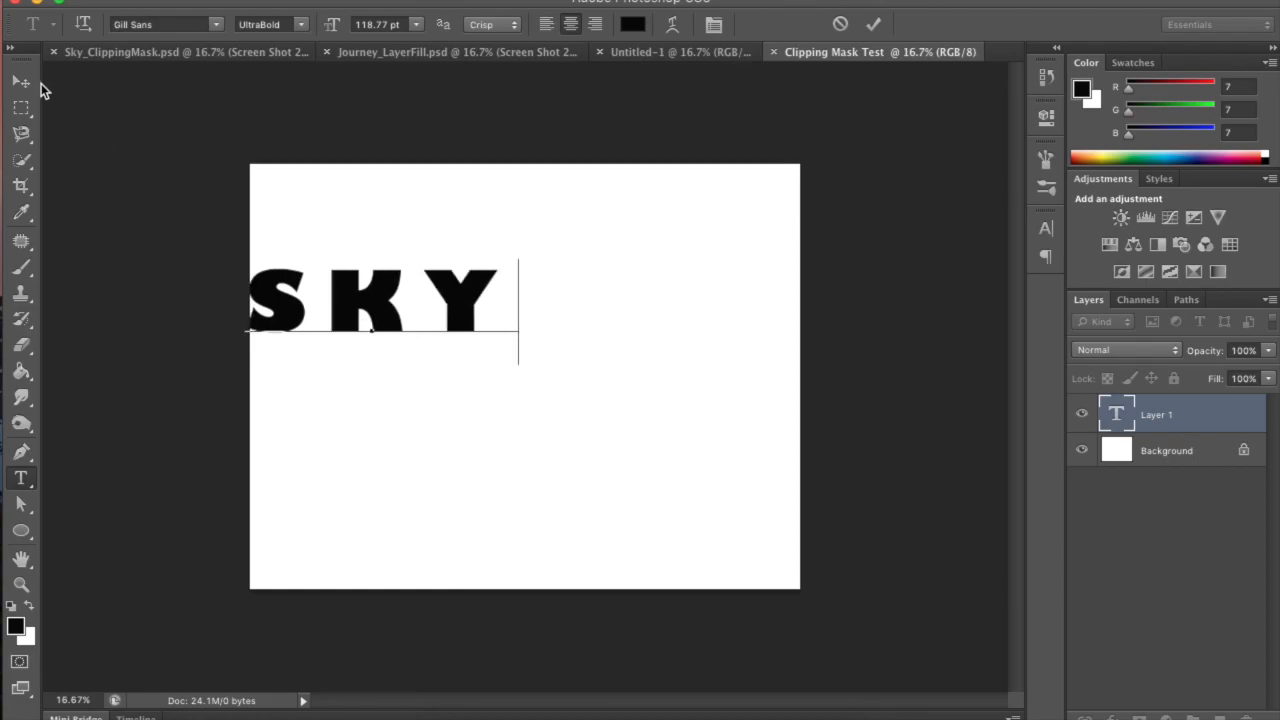
left_click(873, 24)
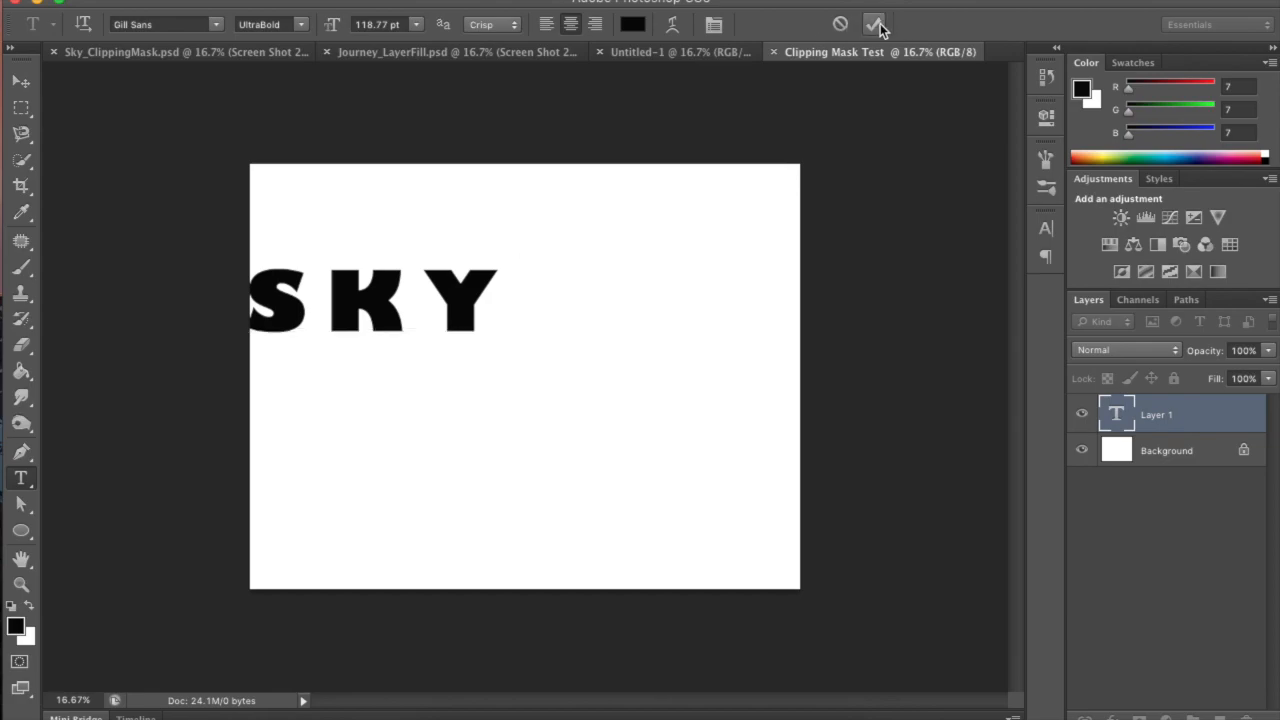
left_click(21, 81)
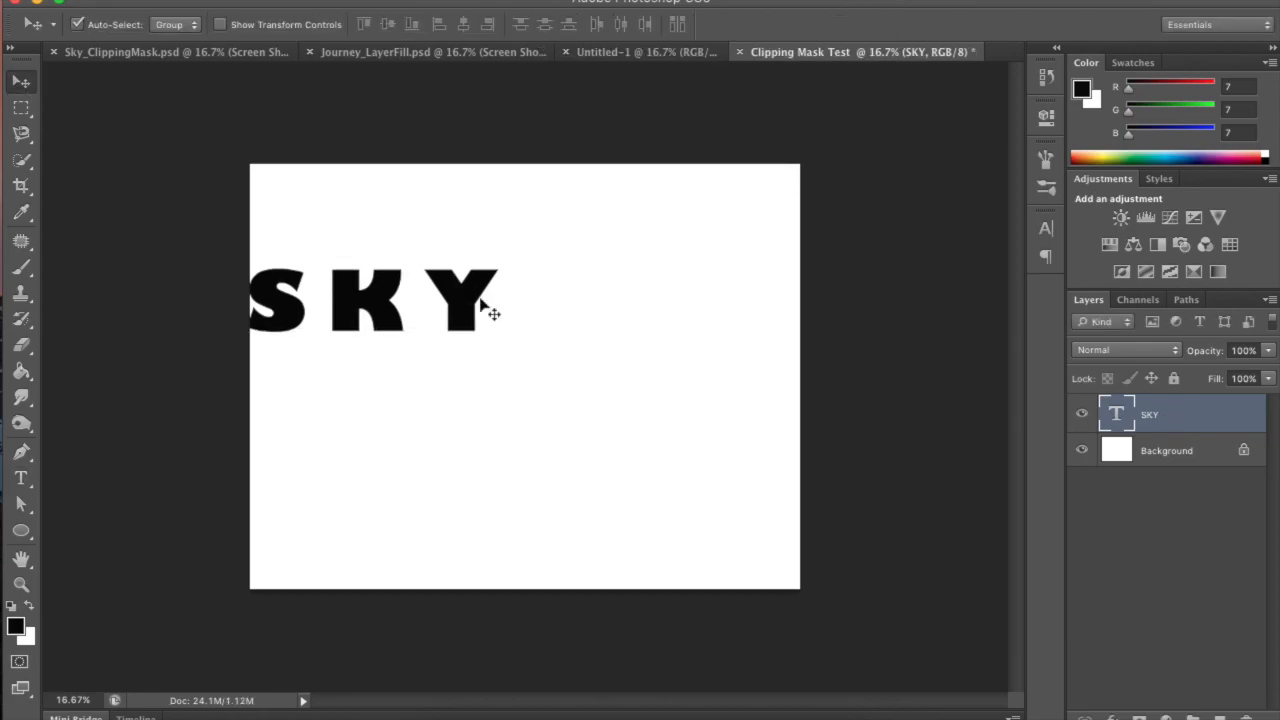
left_click_drag(380, 314, 563, 357)
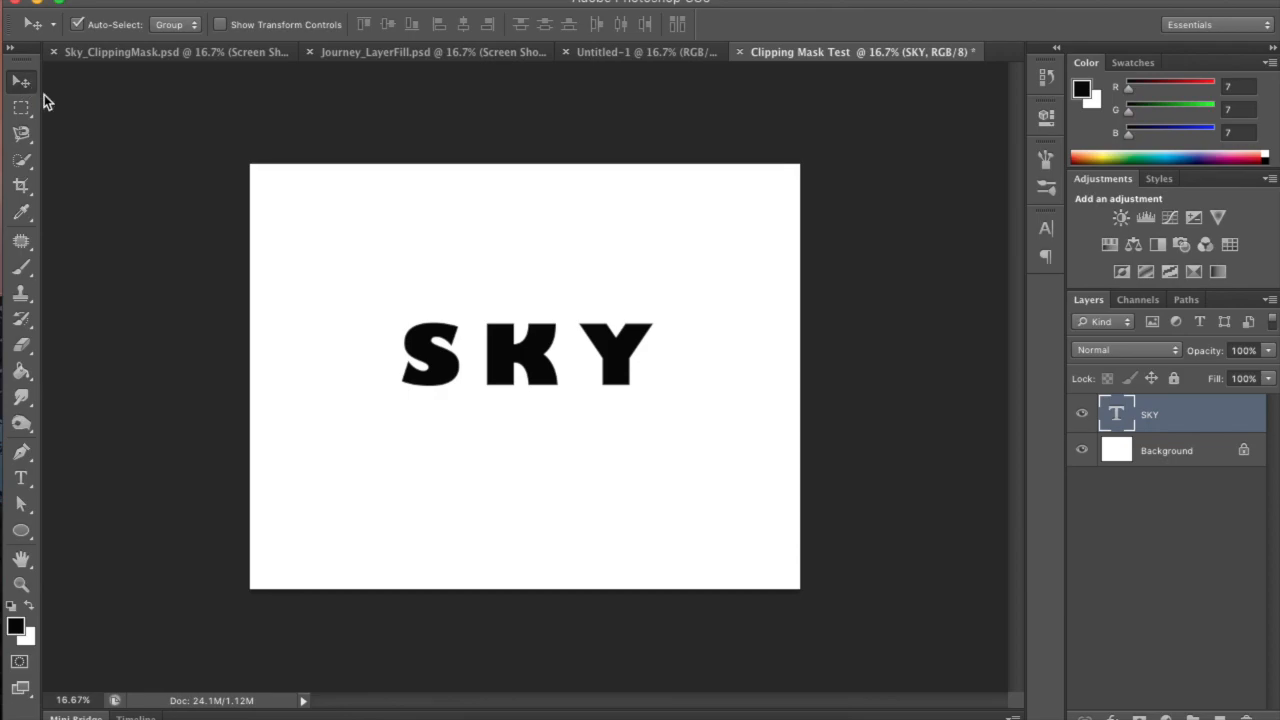
- Change the font of the SKY text to Blackoak Std
left_click(23, 481)
left_click_drag(404, 358, 636, 365)
left_click(636, 365)
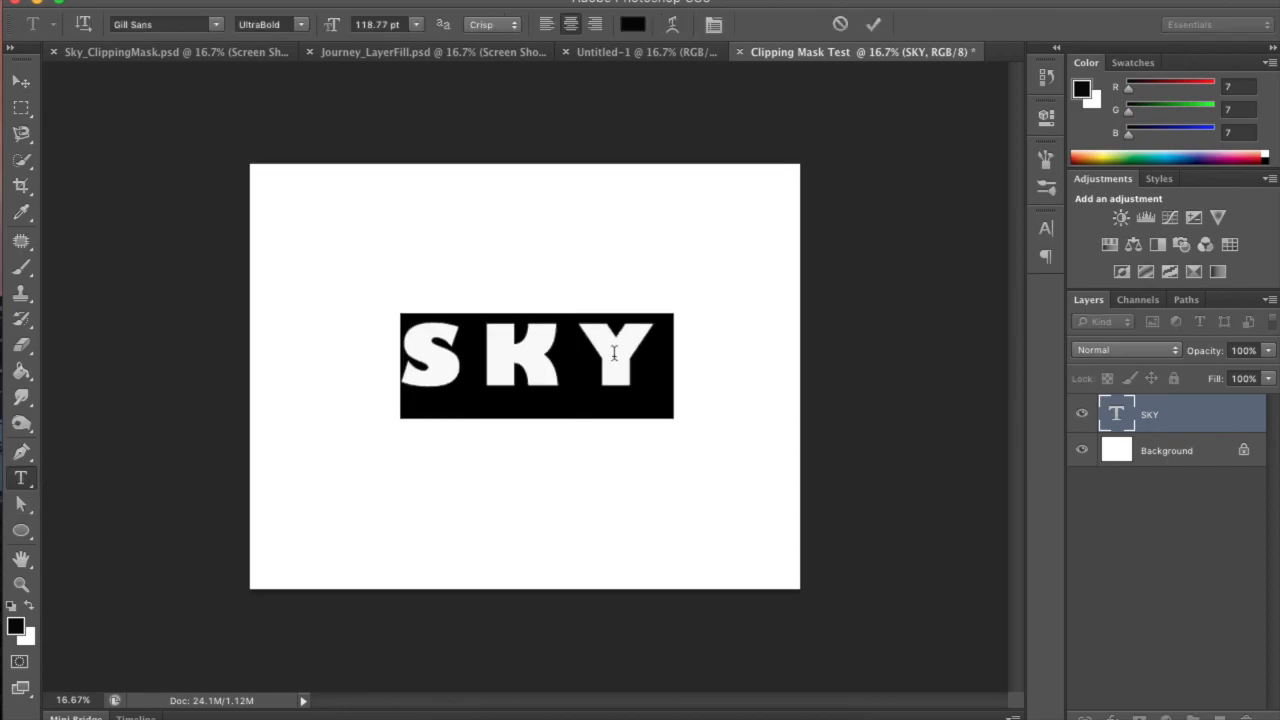
left_click(216, 26)
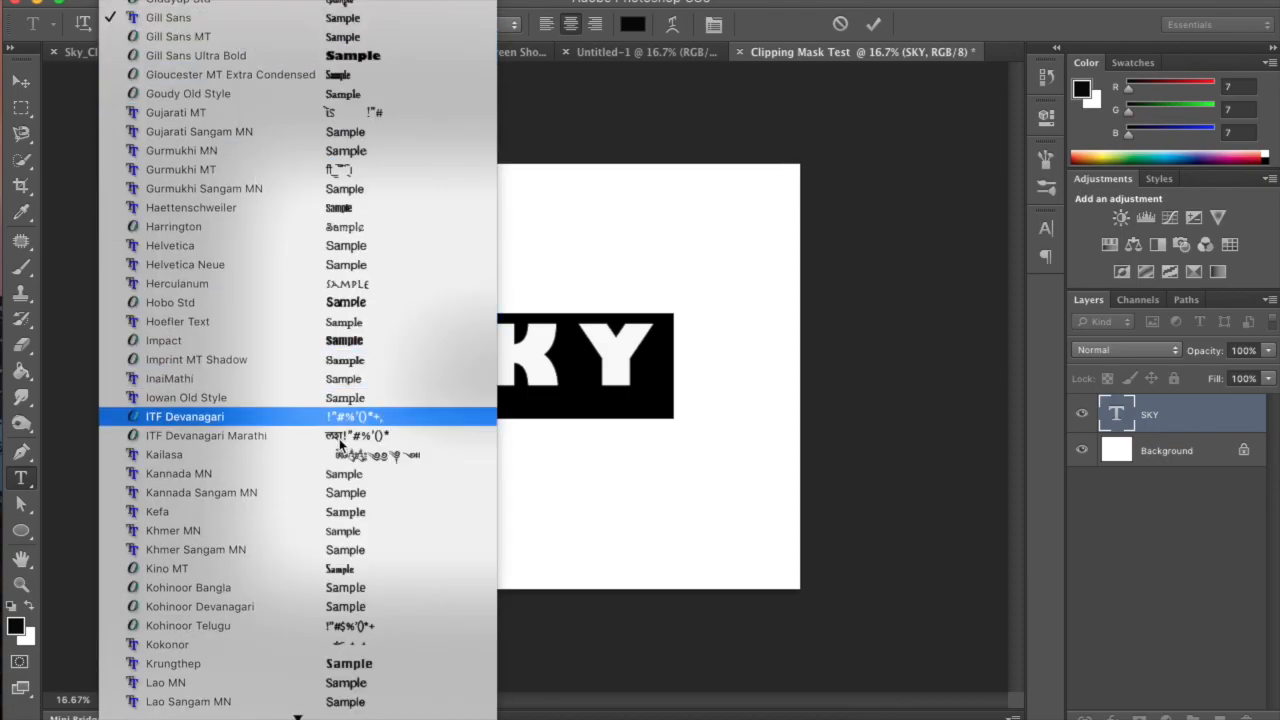
scroll(297, 360, "up", 10)
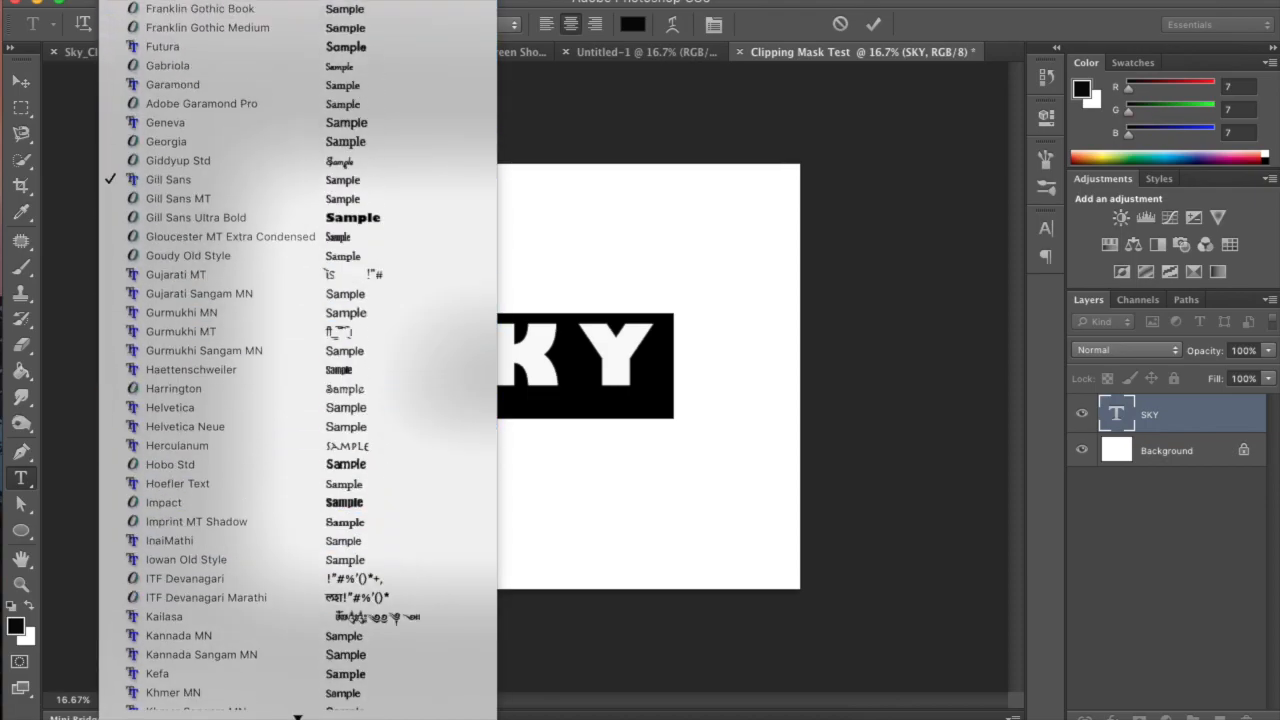
scroll(297, 360, "up", 10)
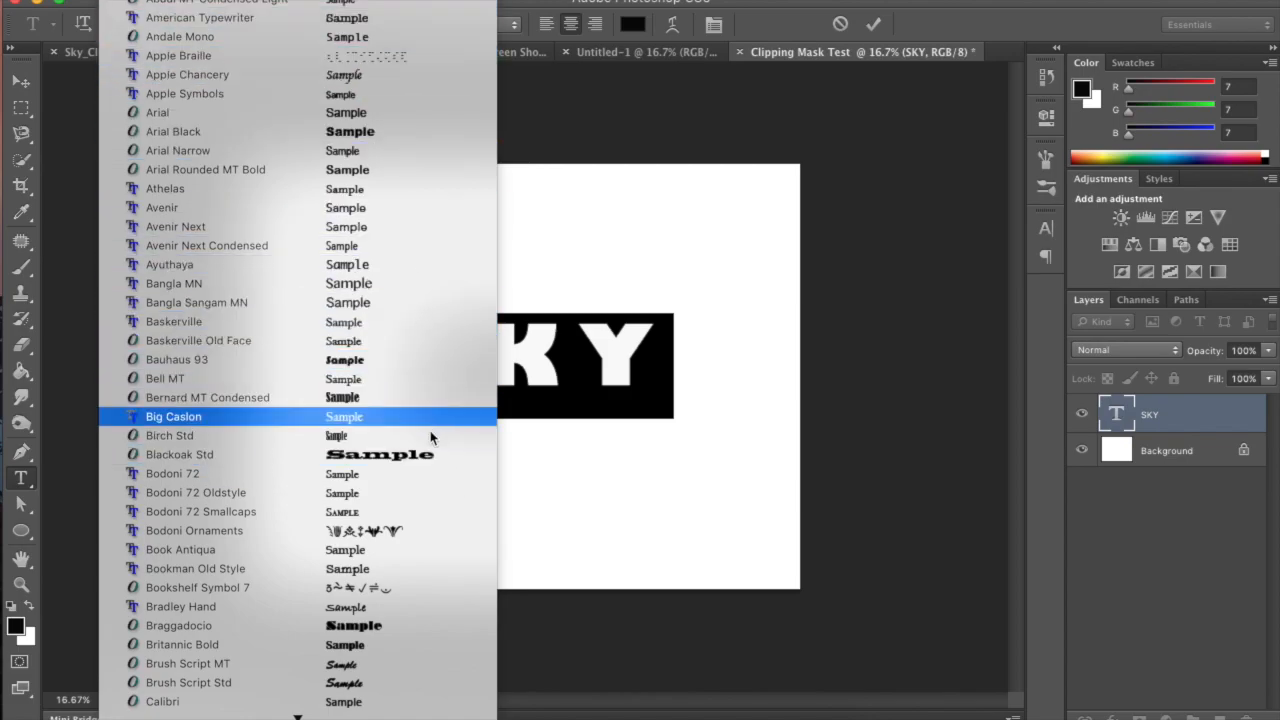
scroll(430, 432, "down", 3)
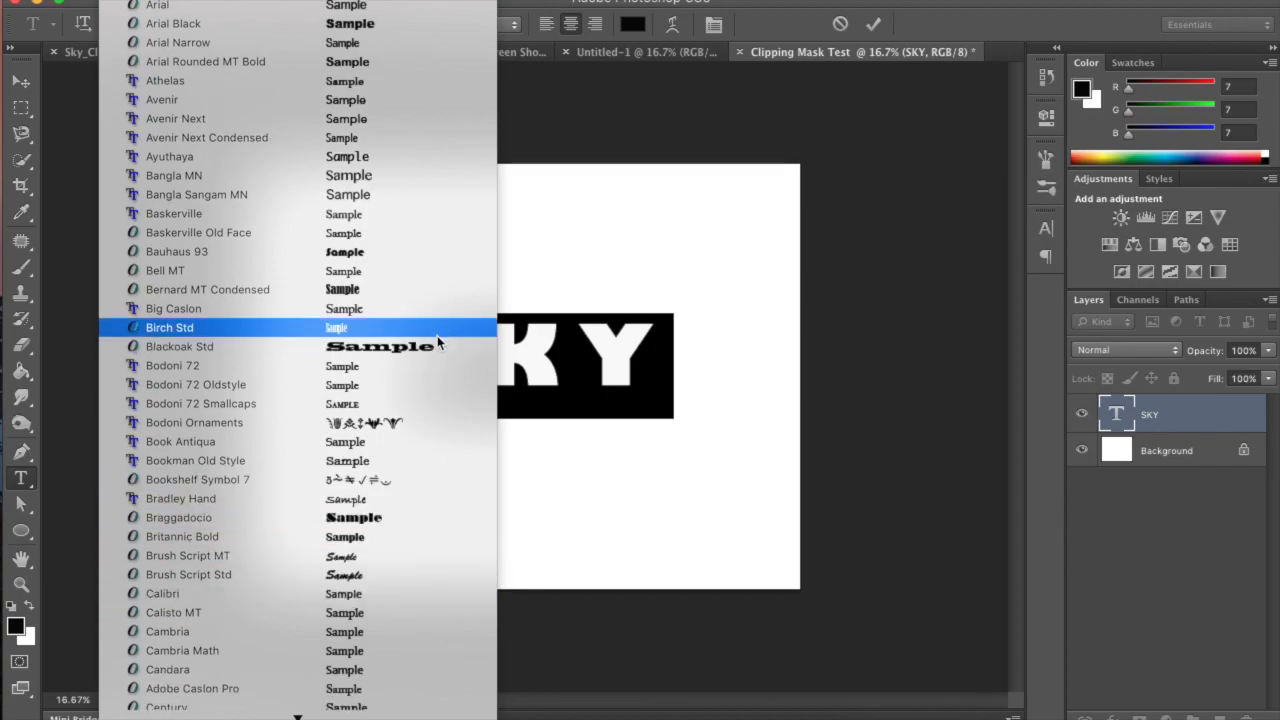
key("Escape")
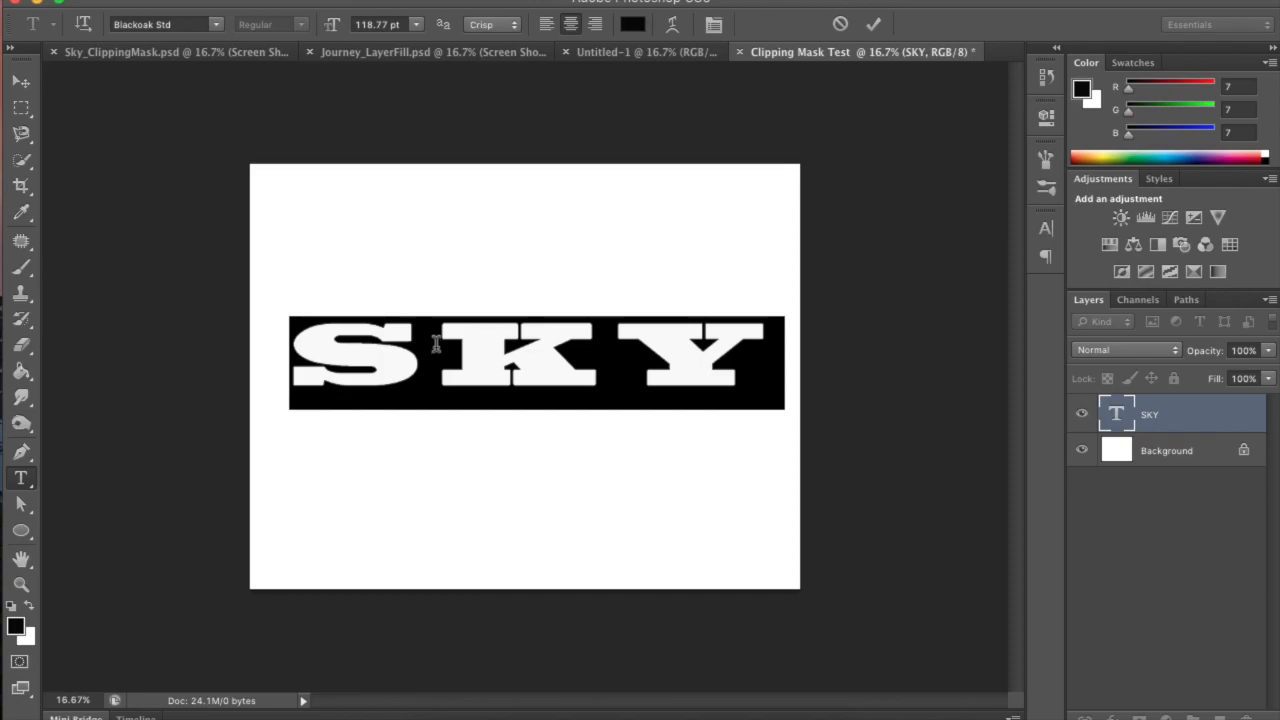
left_click(436, 343)
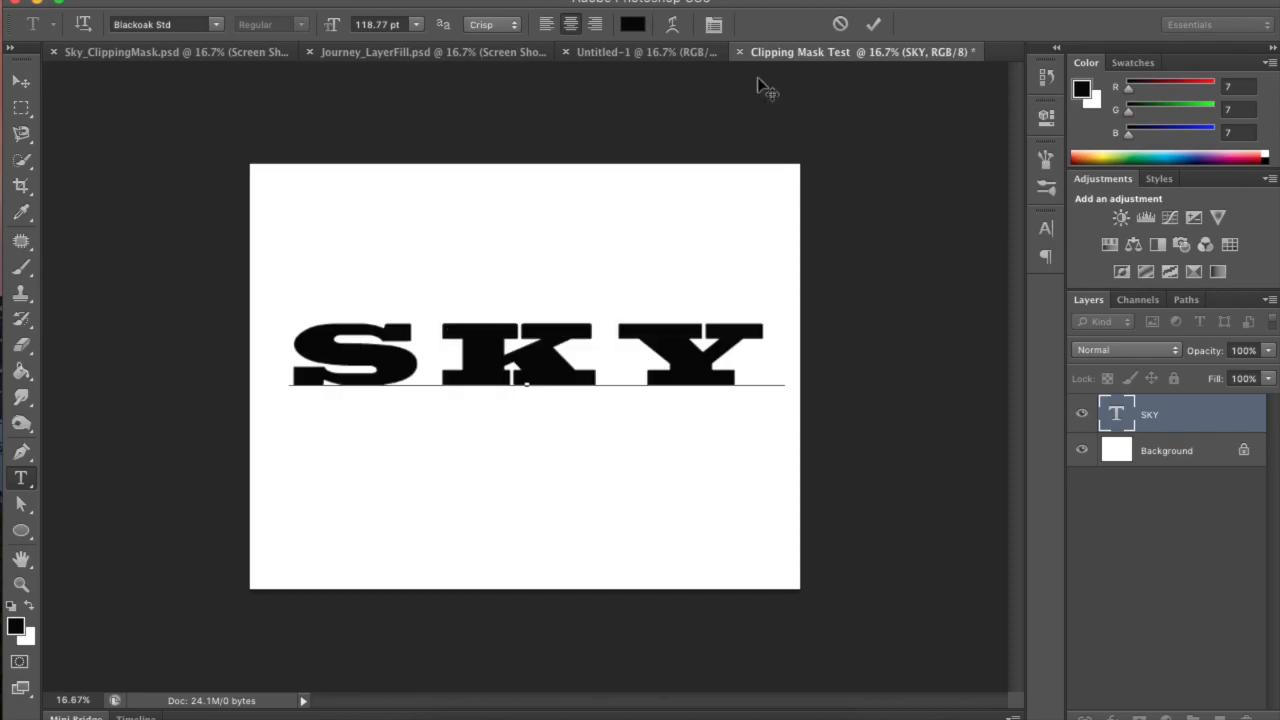
left_click(875, 25)
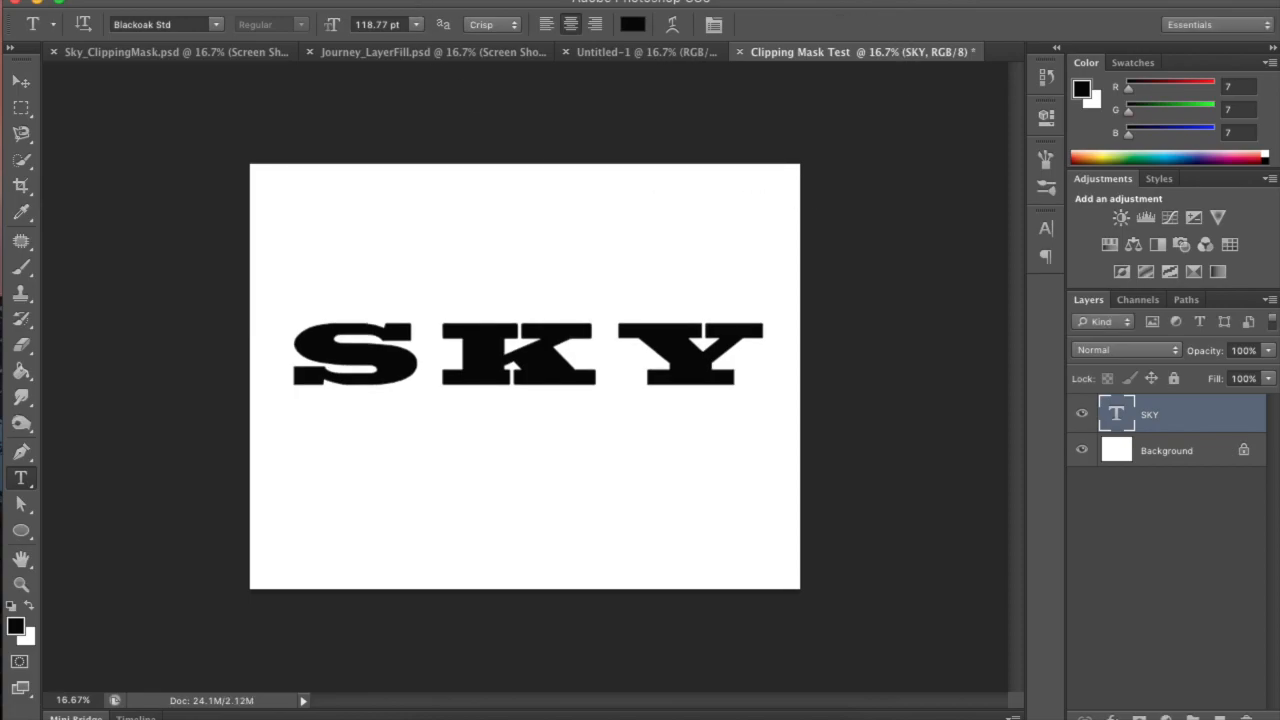
- Set the tracking of the SKY text to -40 and move the text slightly lower on the page
left_click(406, 0)
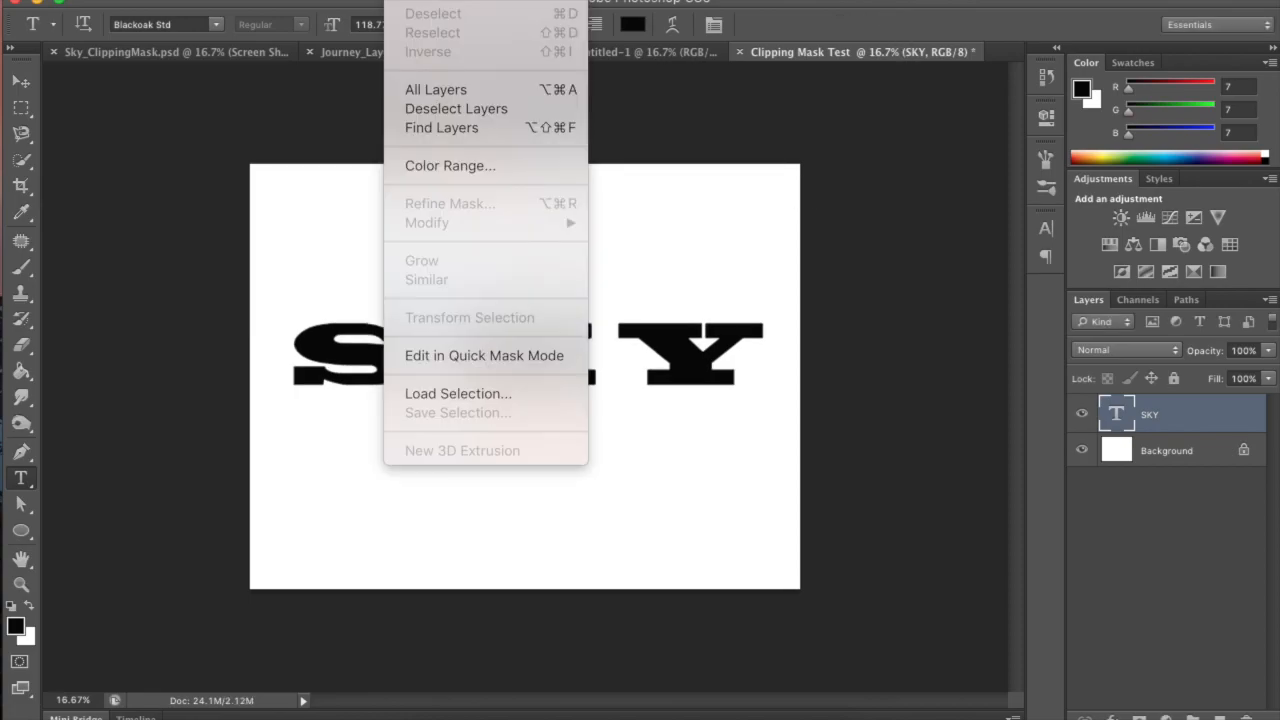
mouse_move(570, 0)
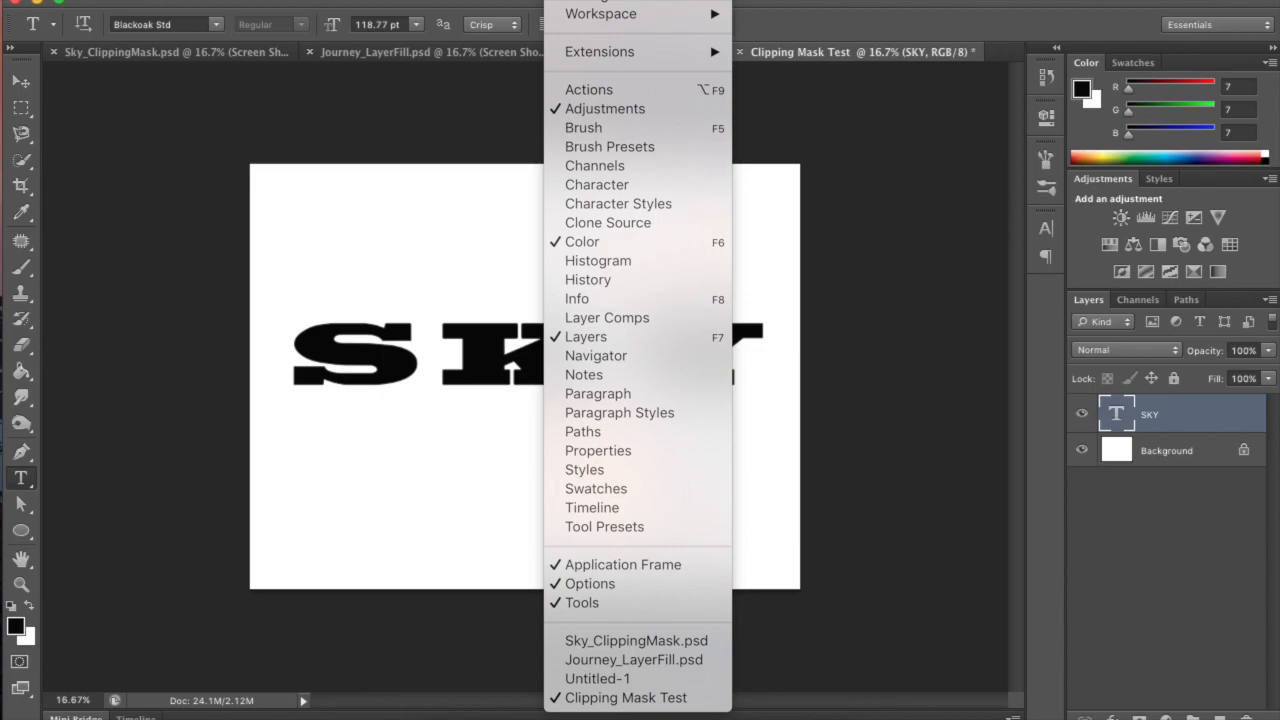
left_click(512, 369)
left_click(570, 0)
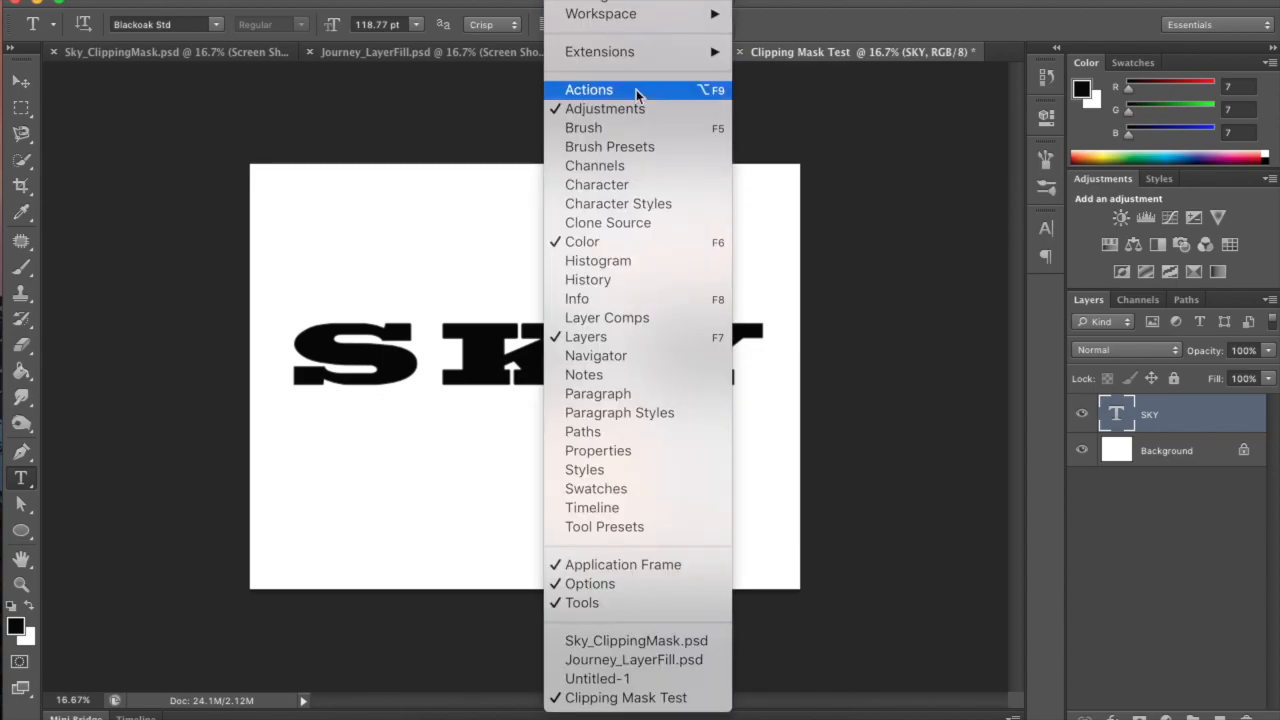
left_click(669, 186)
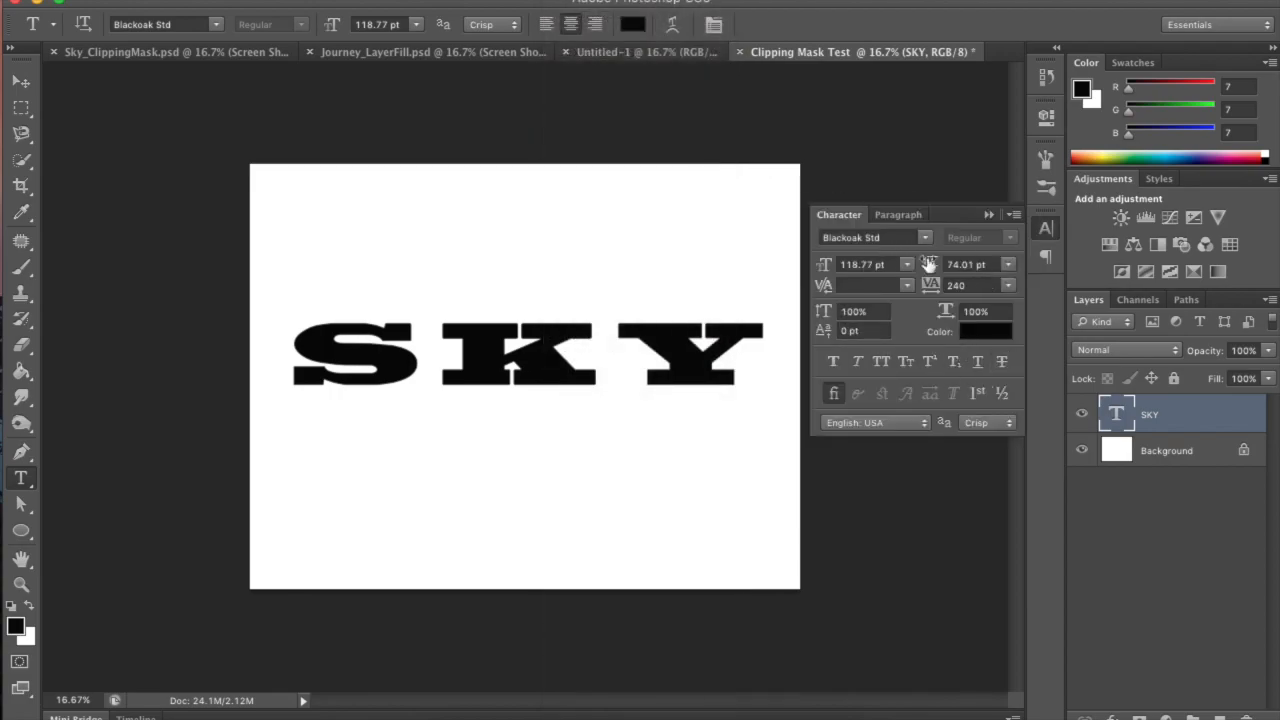
left_click(298, 355)
left_click_drag(298, 355, 731, 358)
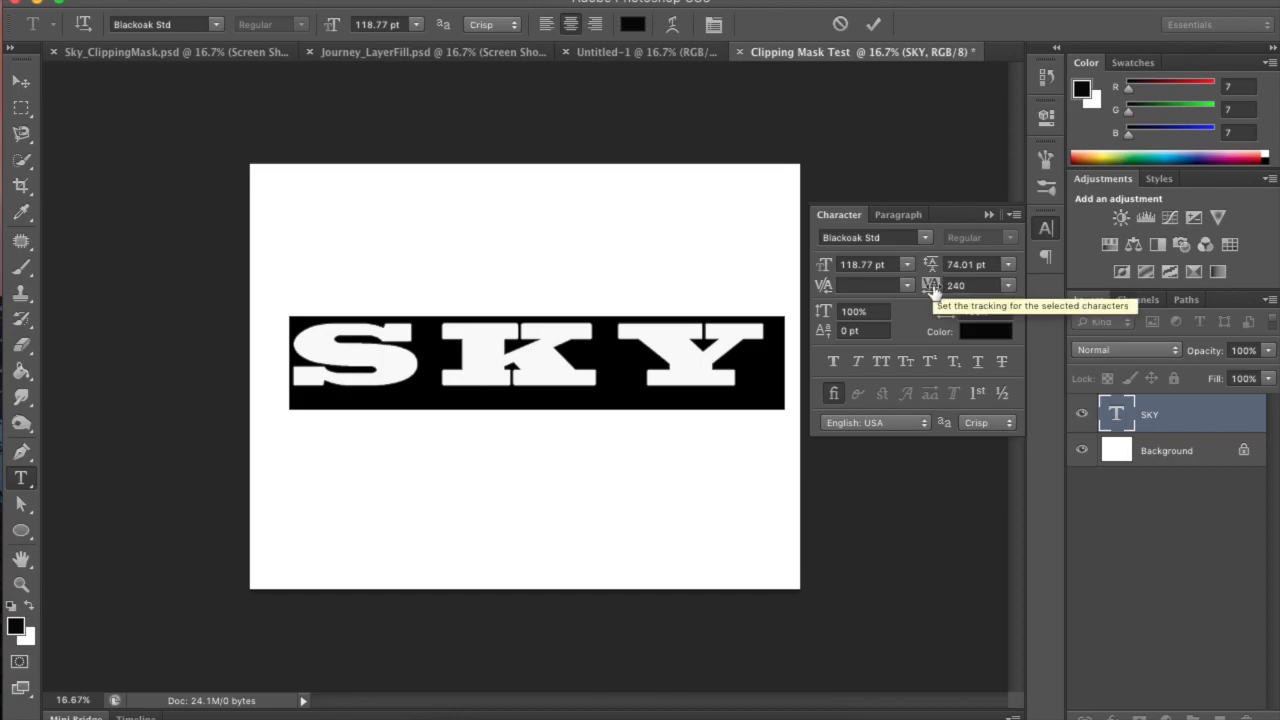
left_click_drag(931, 289, 975, 285)
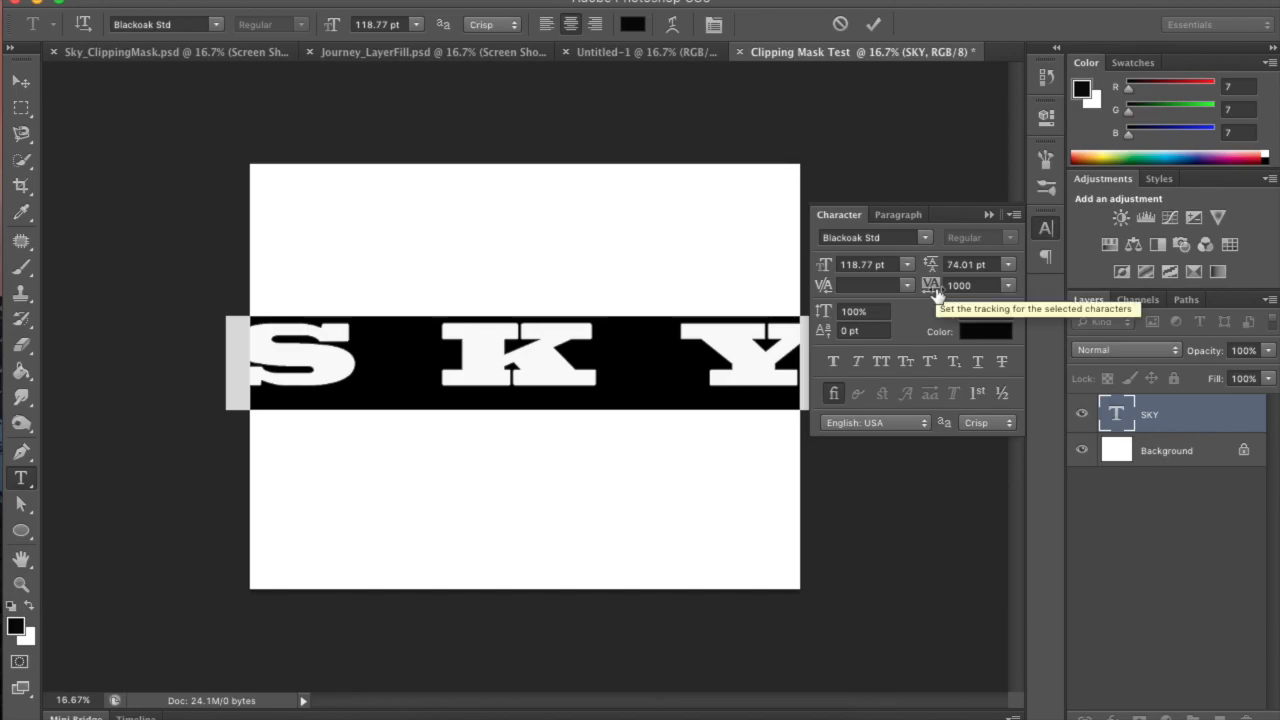
mouse_move(935, 290)
left_mouse_down()
mouse_move(908, 287)
mouse_move(933, 290)
left_mouse_up()
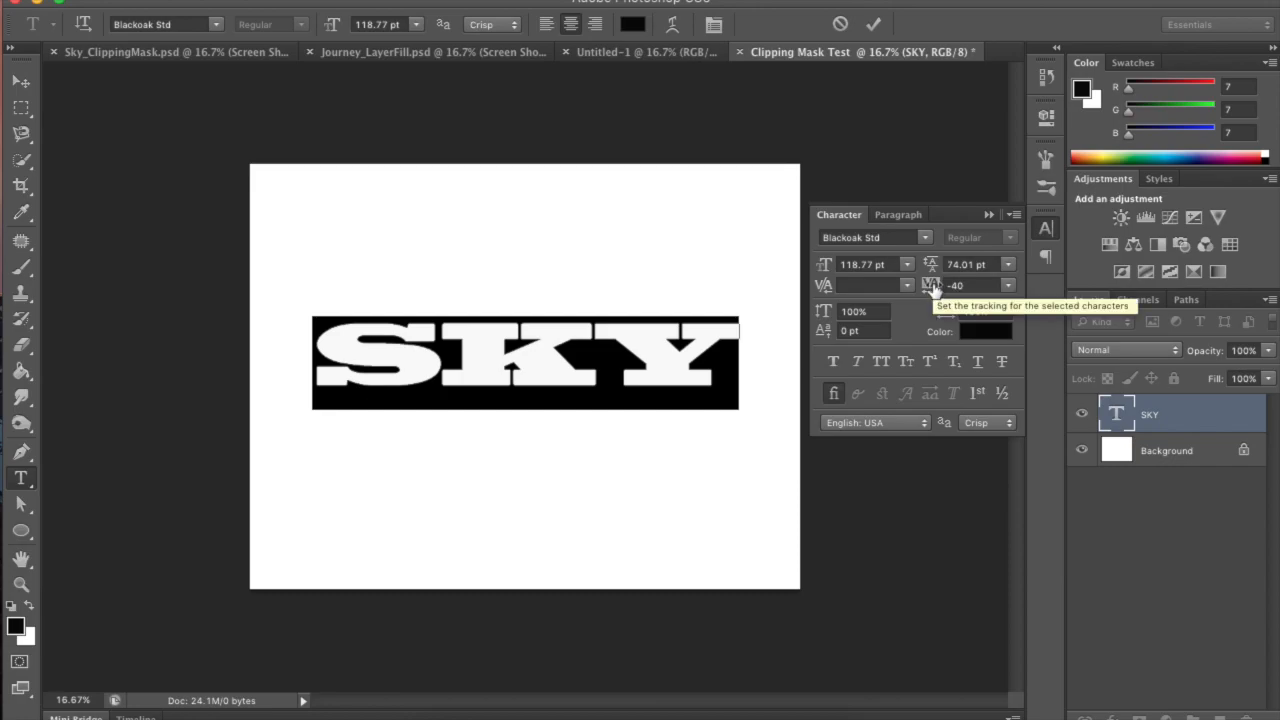
left_click(989, 214)
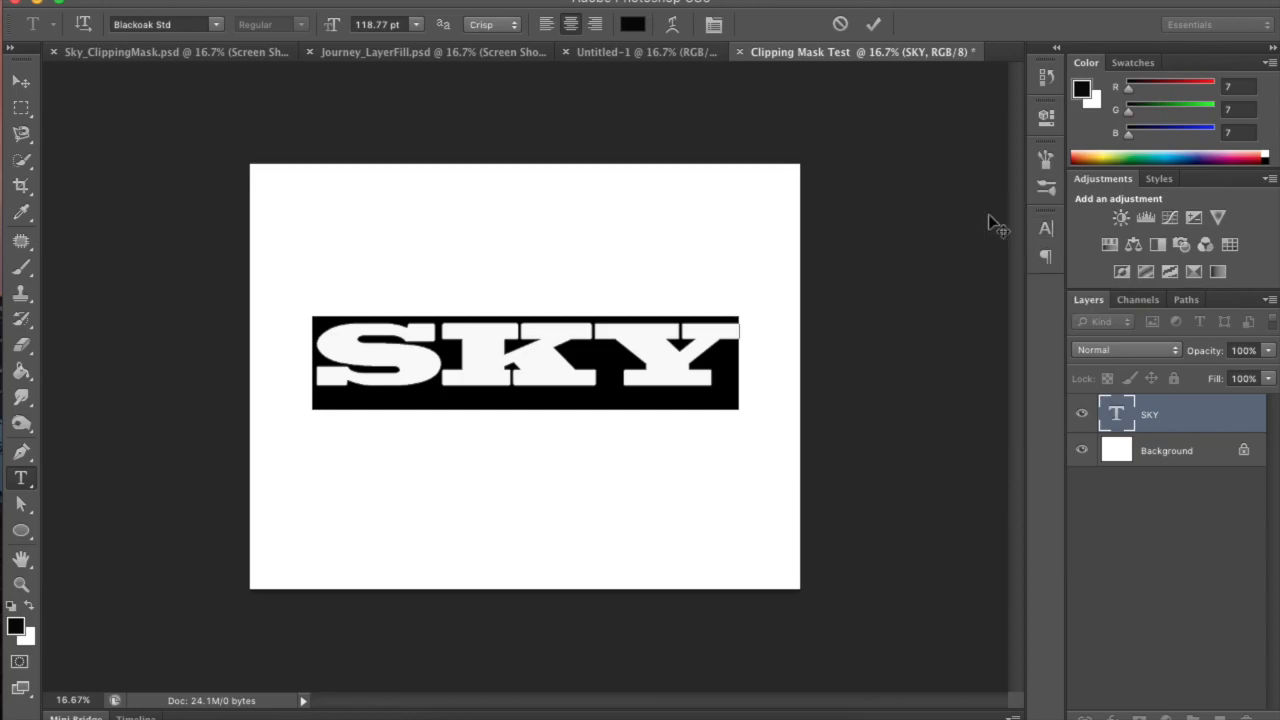
left_click(872, 24)
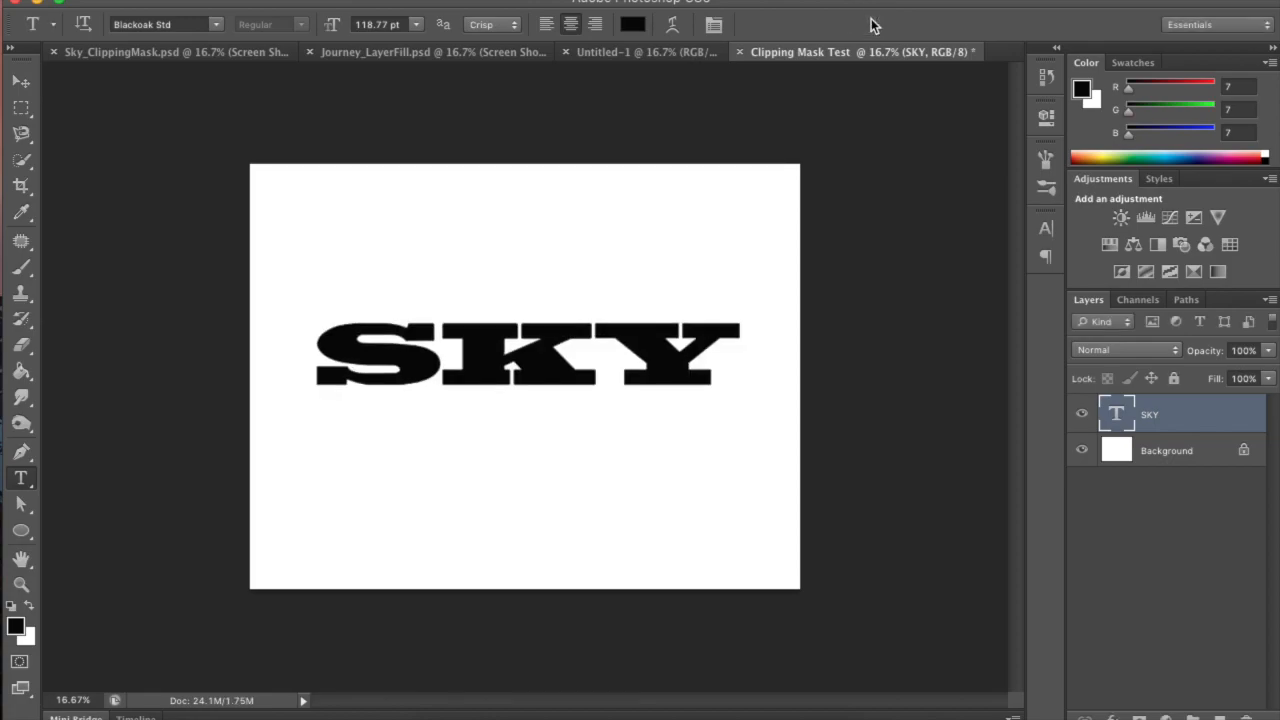
left_click(22, 81)
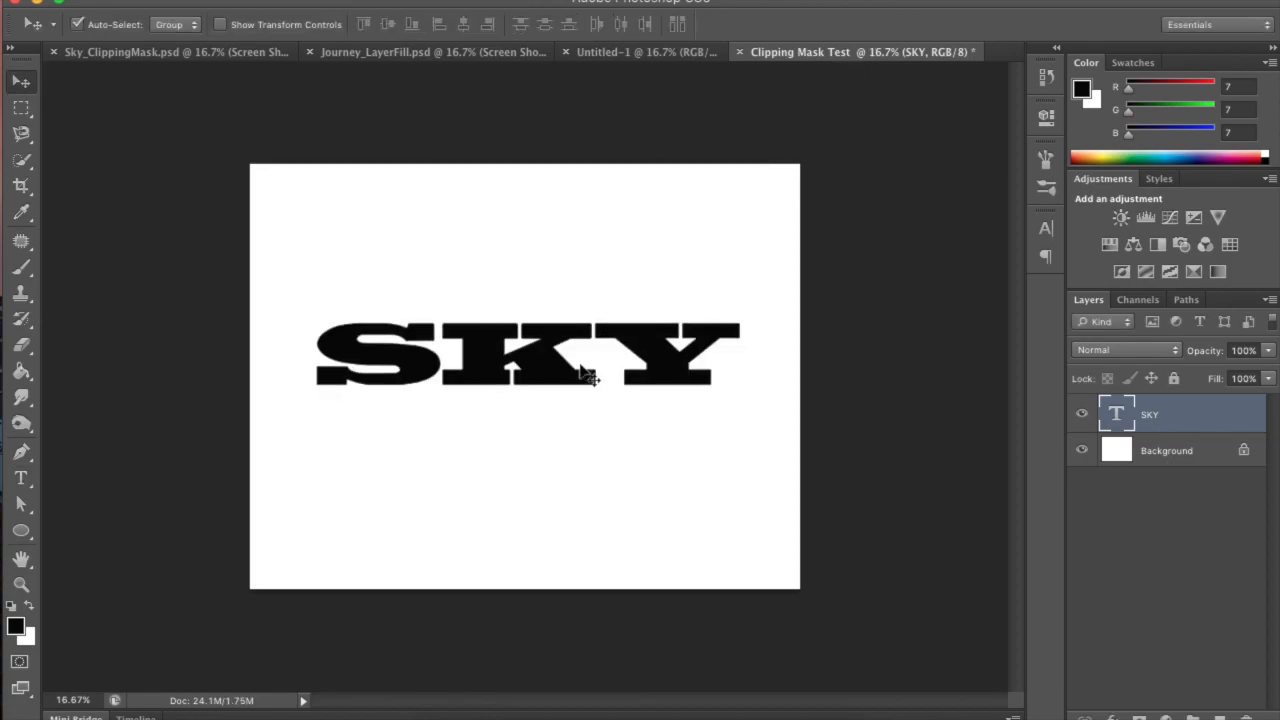
left_click_drag(575, 380, 585, 425)
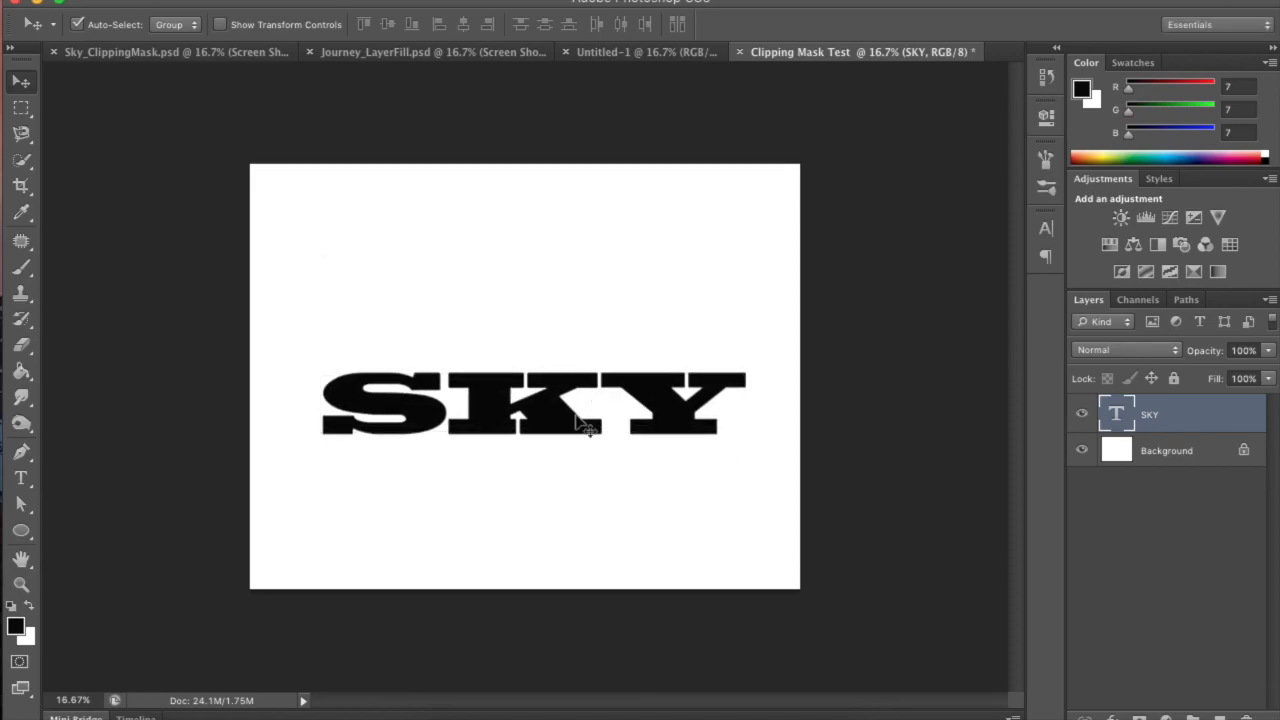
- Place SKY.jpeg from the Desktop and scale it proportionally to about 54% so that it covers the whole page
left_click(165, 1)
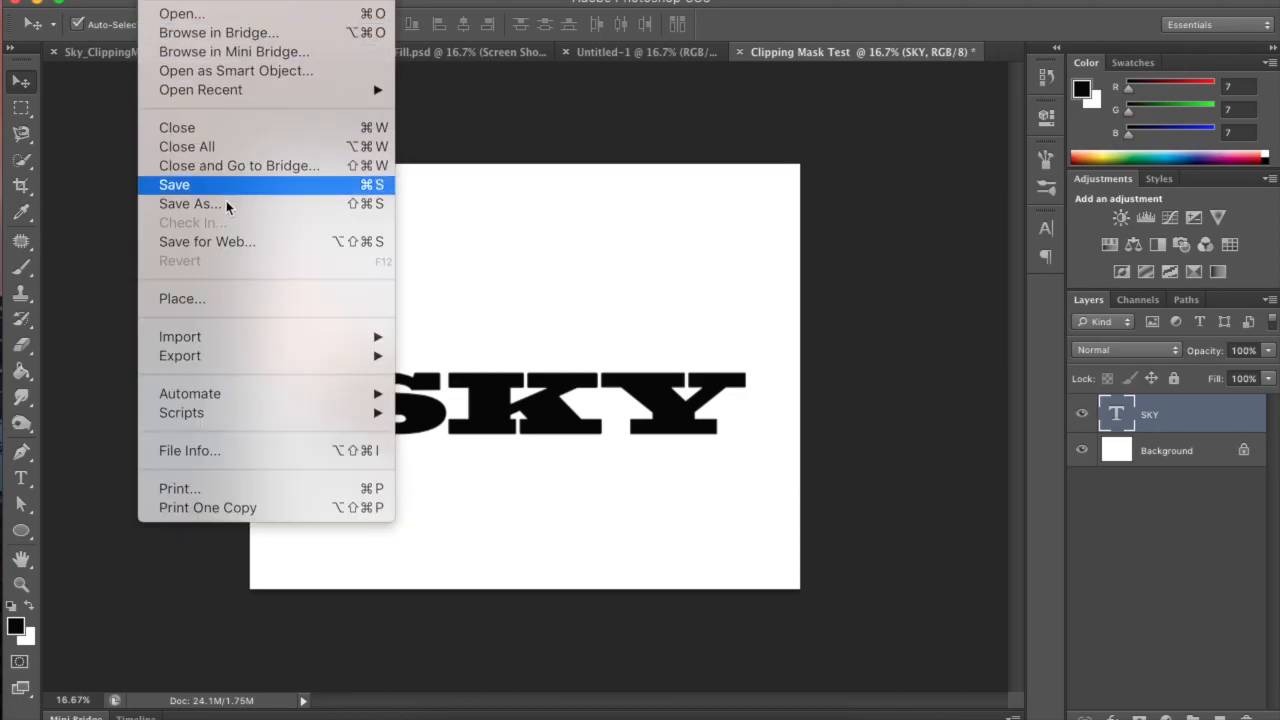
left_click(229, 299)
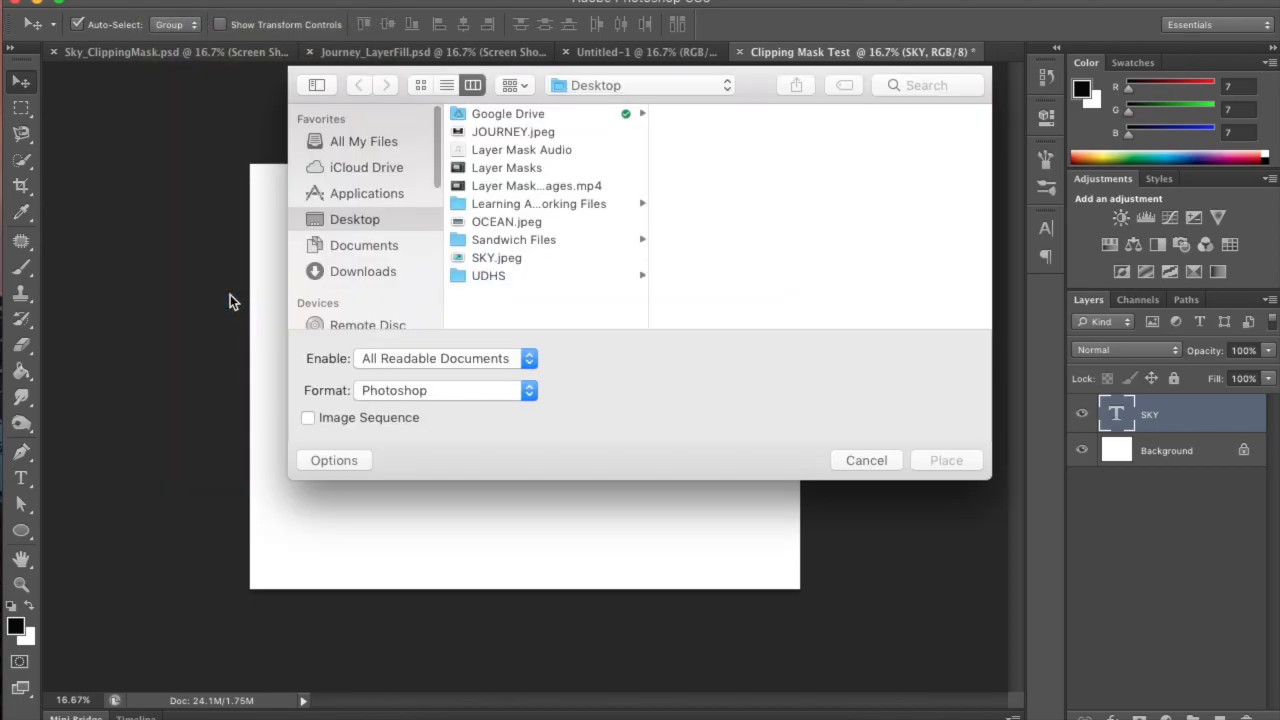
left_click(519, 259)
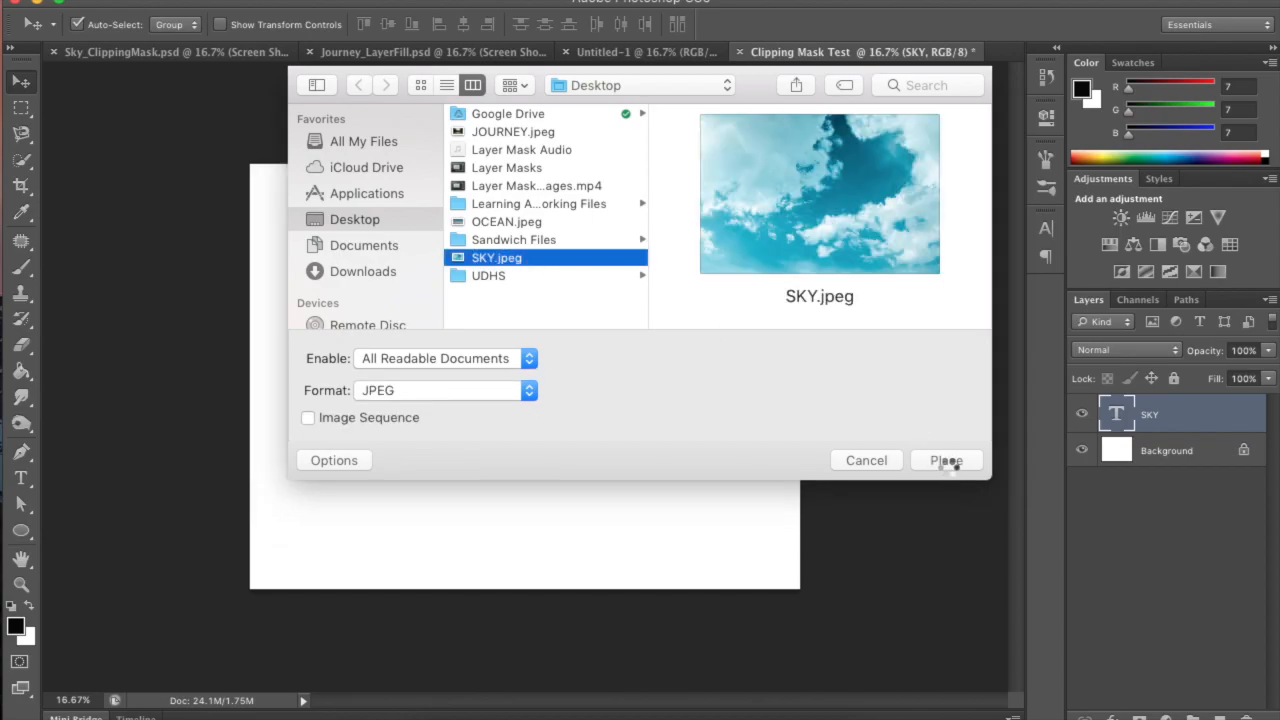
left_click(946, 462)
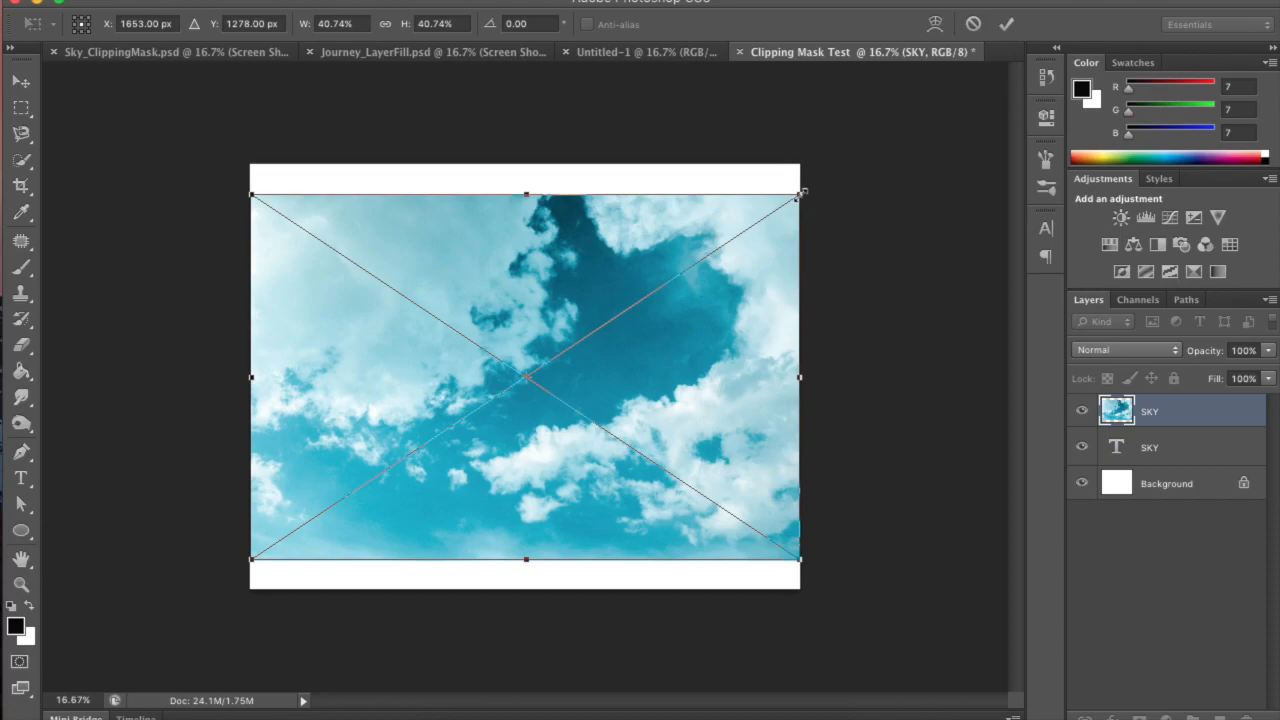
left_click_drag(800, 193, 907, 122)
left_click_drag(257, 556, 199, 642)
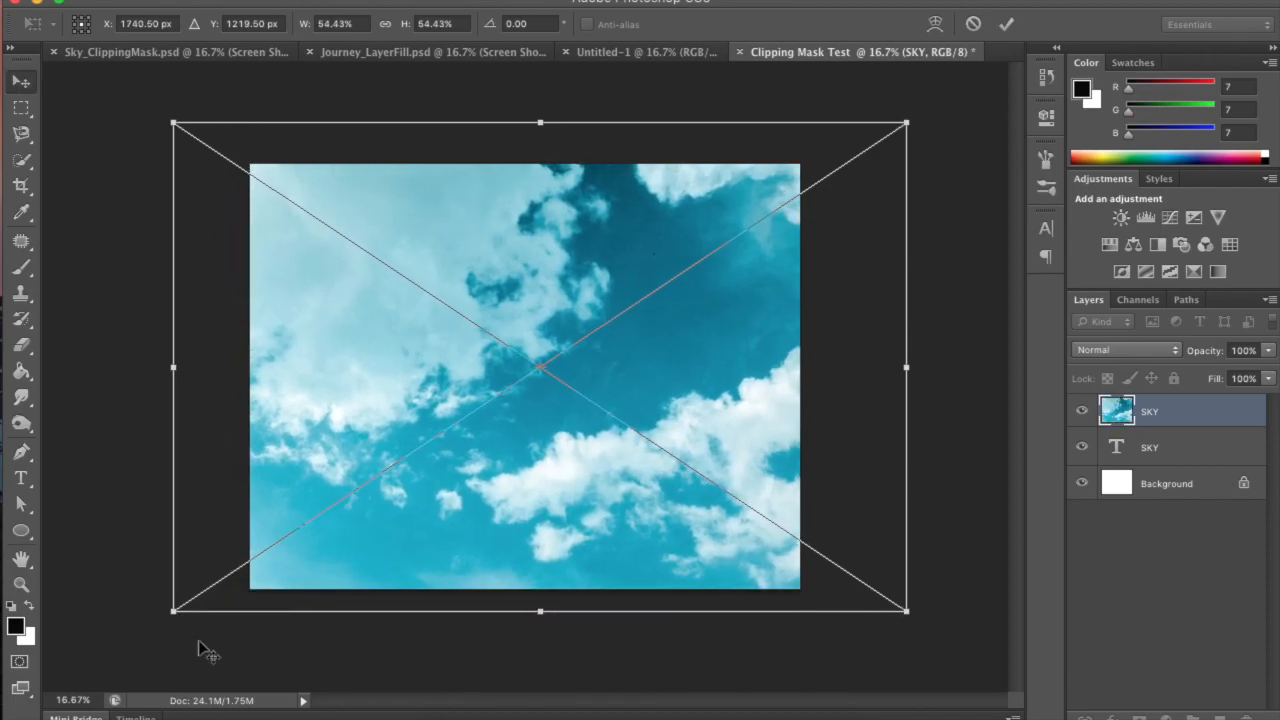
key("Return")
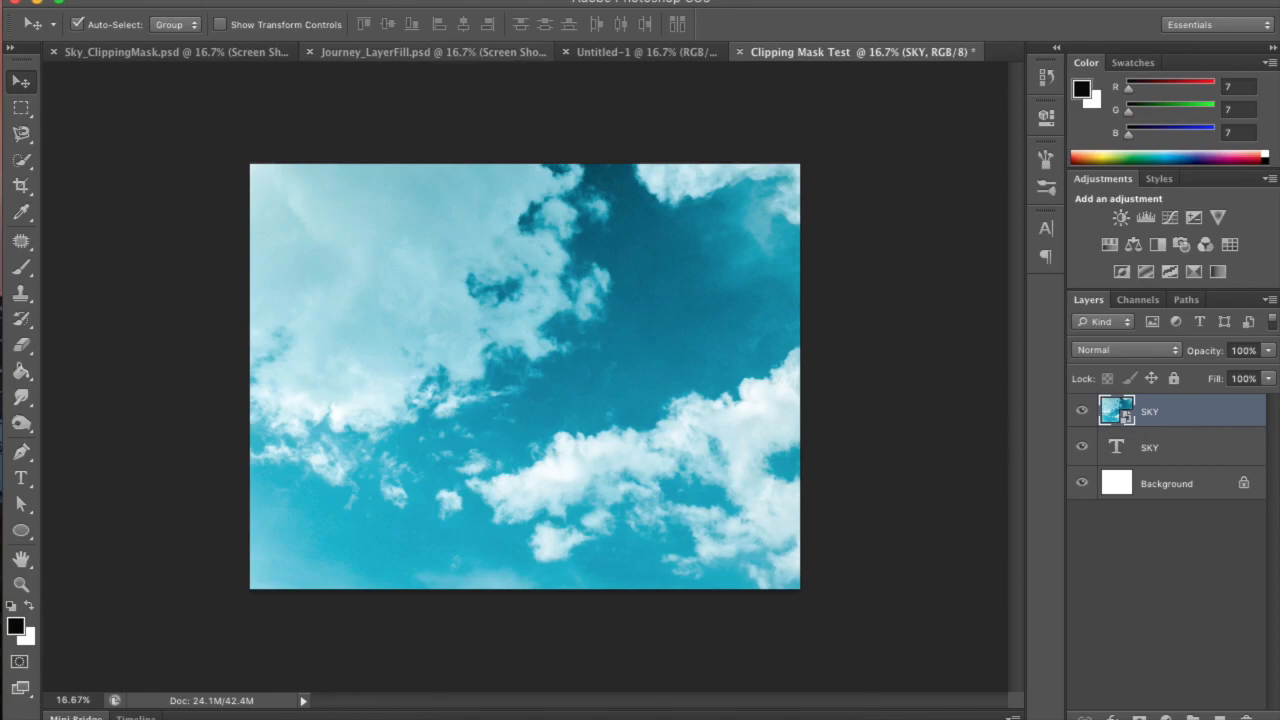
- Clip the sky photo to the SKY text layer with a clipping mask and shift the photo slightly within the letters
left_click(305, 2)
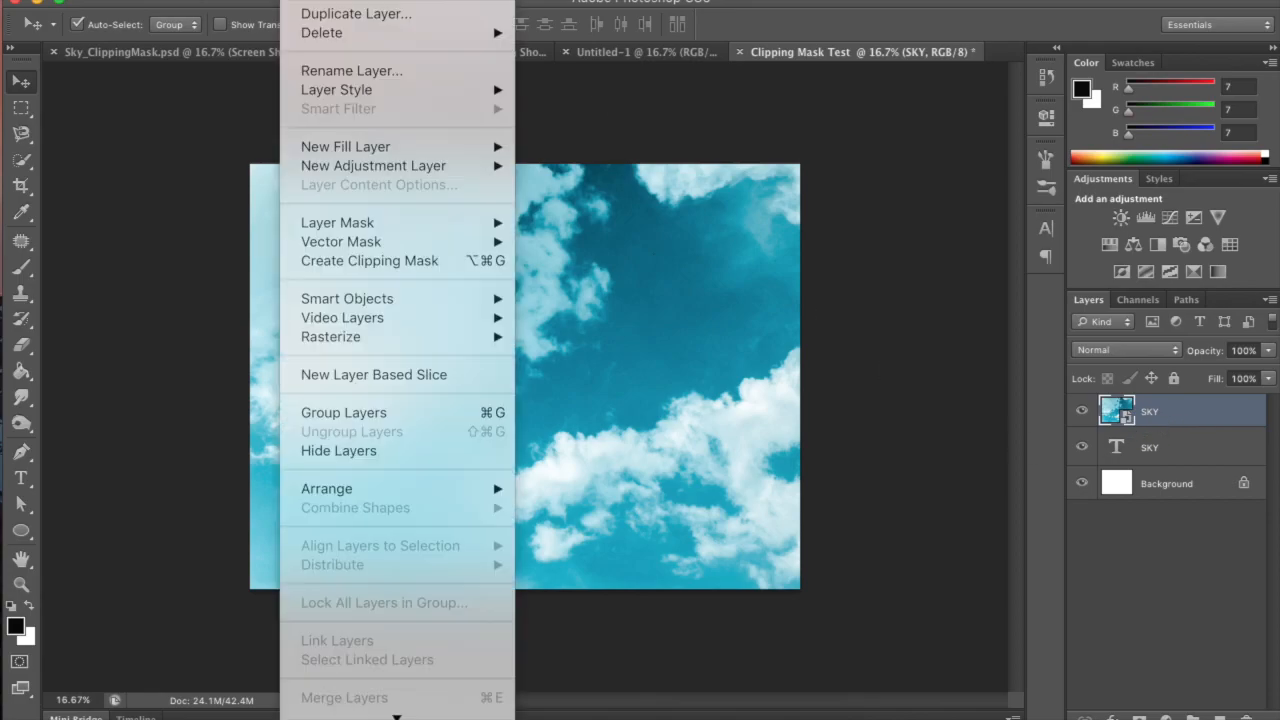
left_click(426, 260)
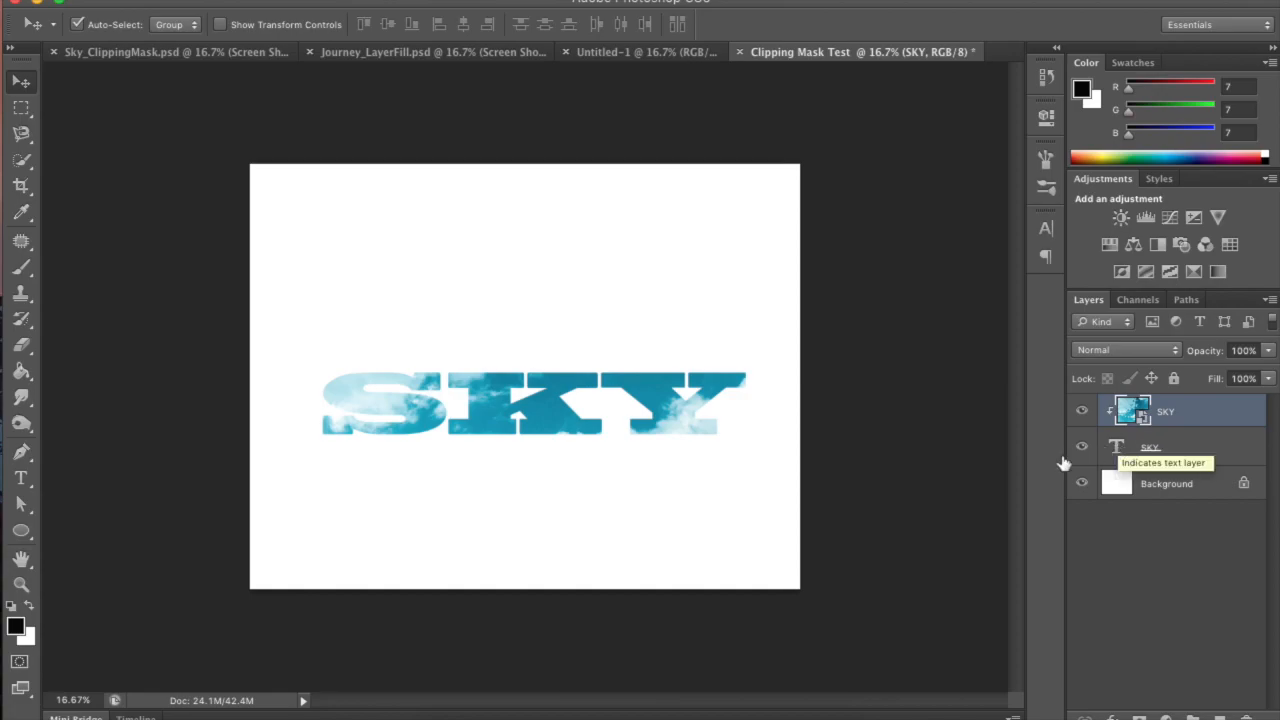
mouse_move(655, 400)
left_mouse_down()
mouse_move(625, 385)
mouse_move(703, 346)
mouse_move(693, 474)
mouse_move(640, 405)
mouse_move(665, 395)
mouse_move(665, 375)
mouse_move(655, 410)
left_mouse_up()
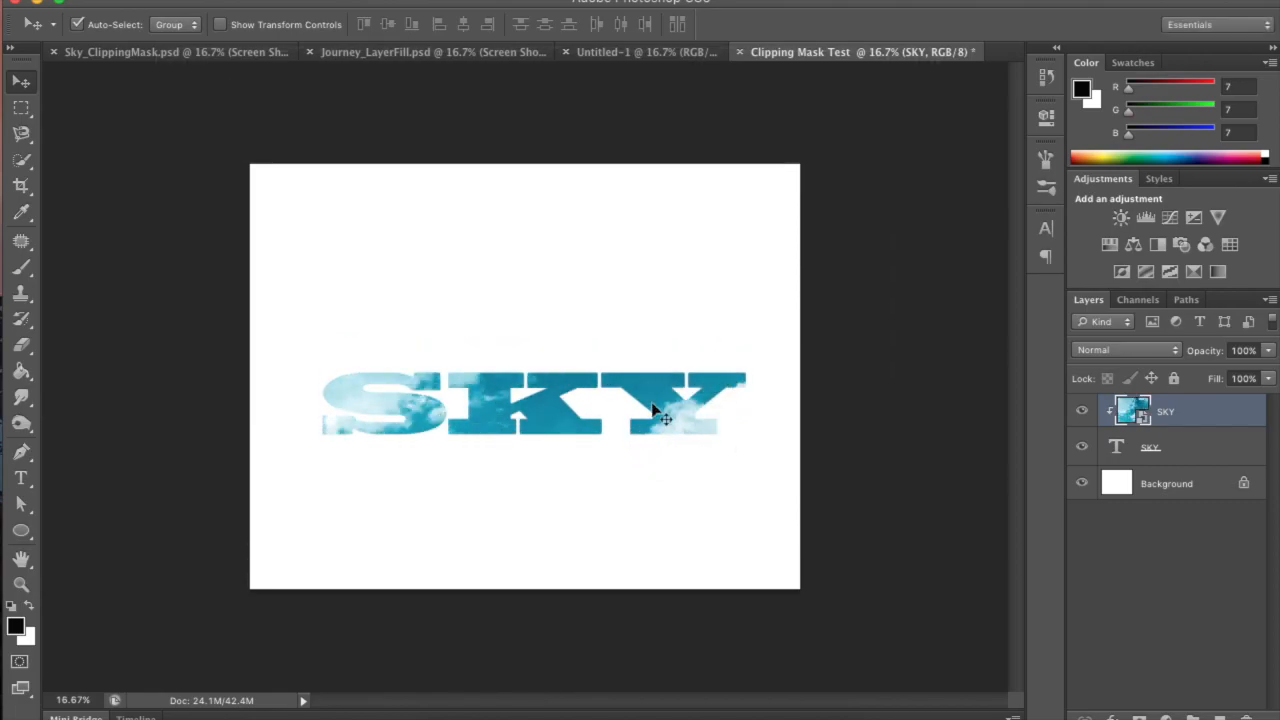
- Transform the clipped sky photo to about 63% width, 61% height and -23.9° rotation, positioned so blue sky and clouds fill the letters
key("super+t")
left_click_drag(920, 121, 708, 105)
mouse_move(670, 424)
left_mouse_down()
mouse_move(611, 410)
mouse_move(490, 468)
mouse_move(502, 498)
mouse_move(646, 510)
mouse_move(850, 333)
mouse_move(911, 323)
mouse_move(700, 396)
mouse_move(663, 428)
left_mouse_up()
left_click_drag(968, 447, 889, 417)
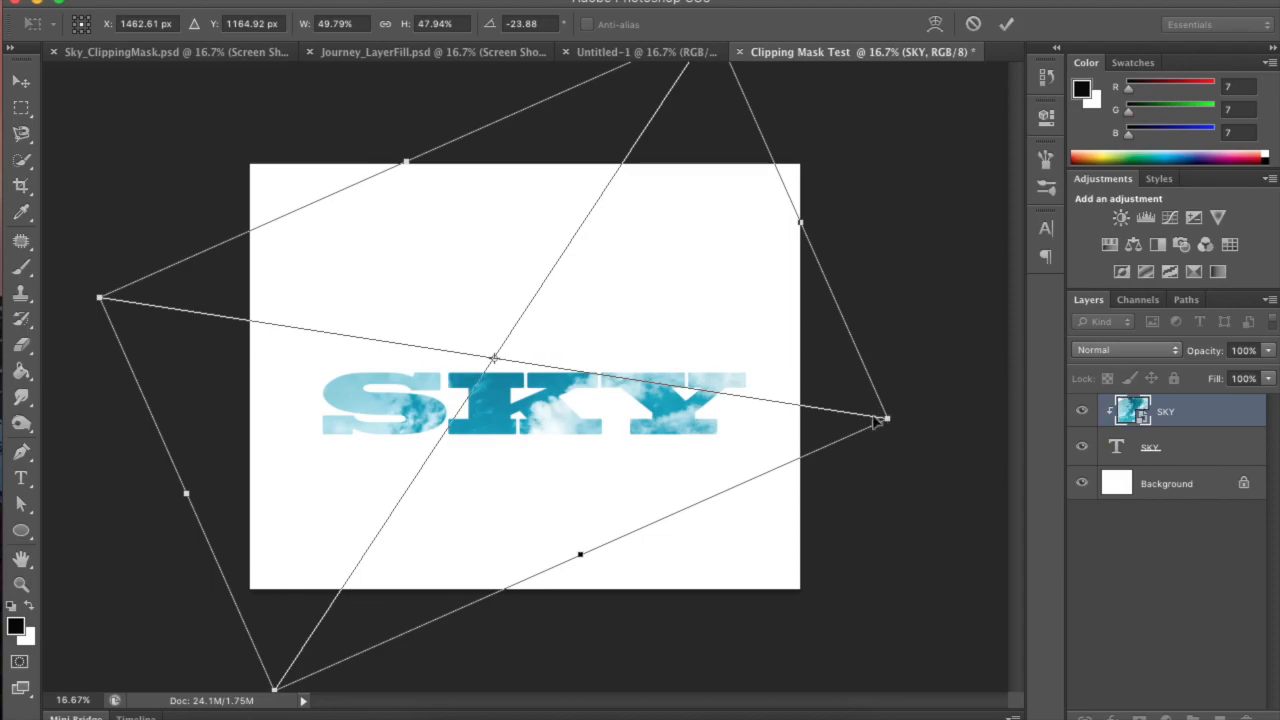
left_click_drag(811, 411, 829, 438)
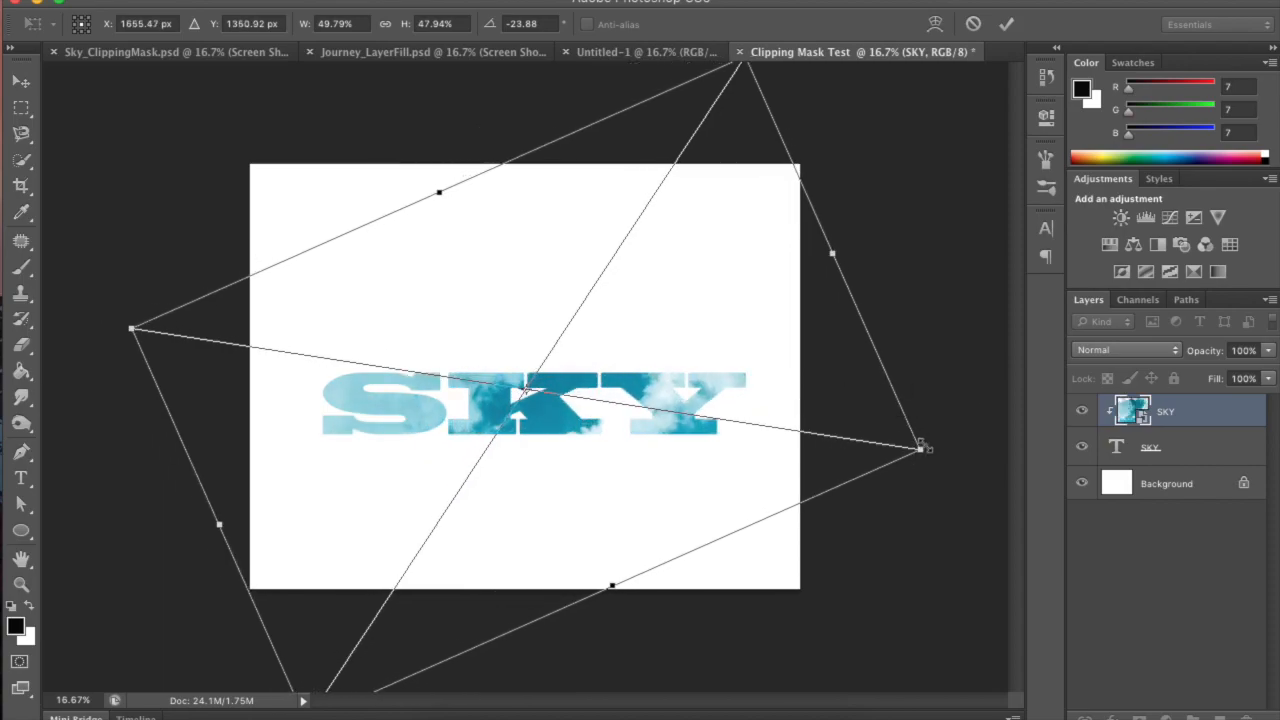
left_click_drag(919, 450, 1095, 630)
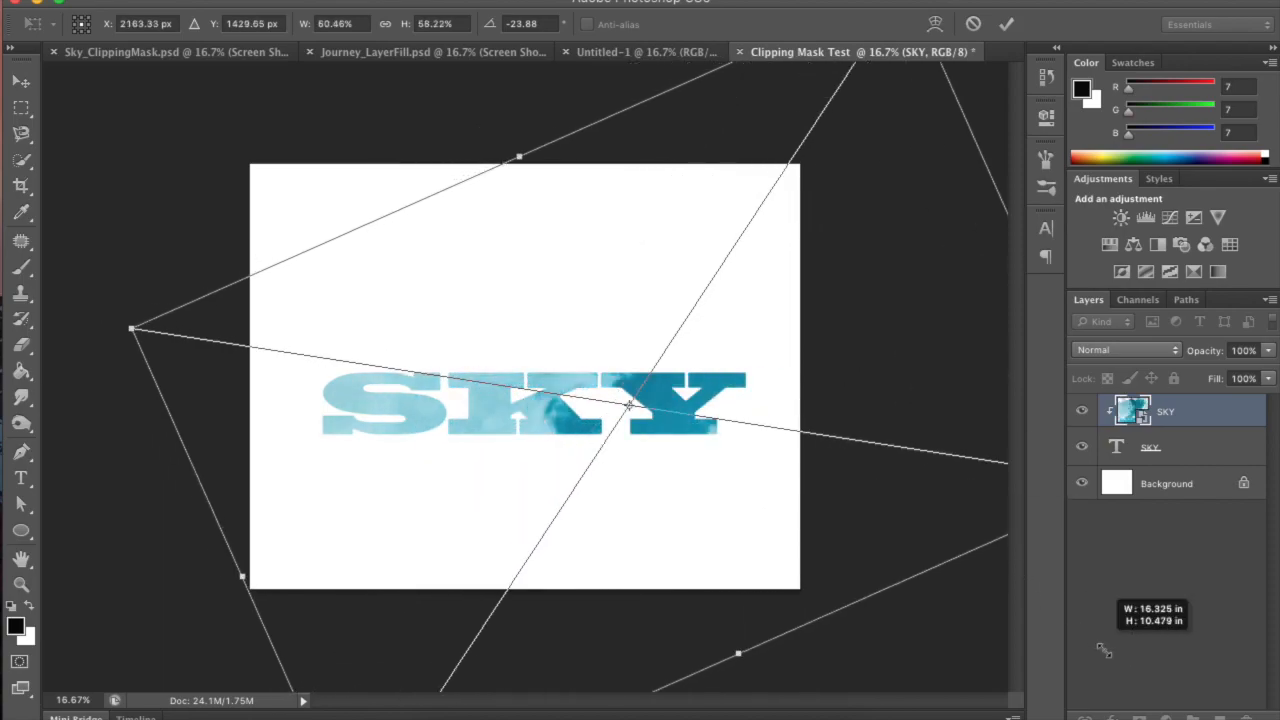
left_click_drag(721, 472, 553, 443)
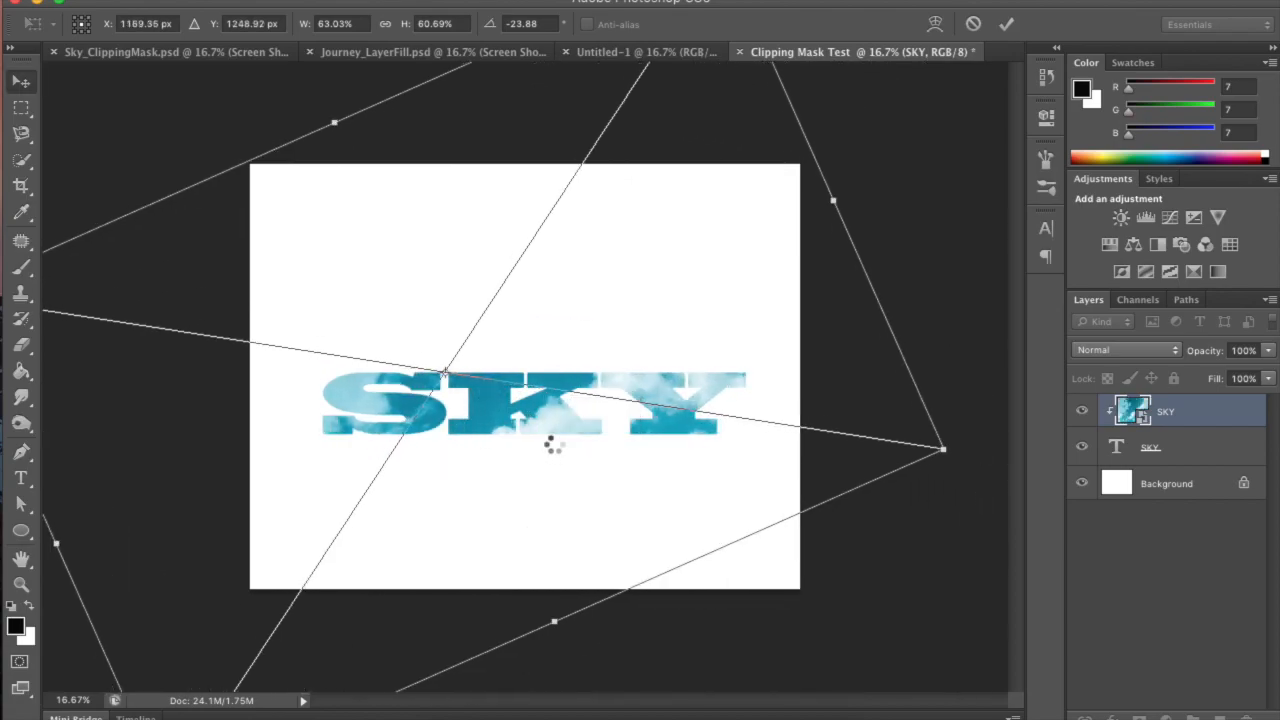
key("Return")
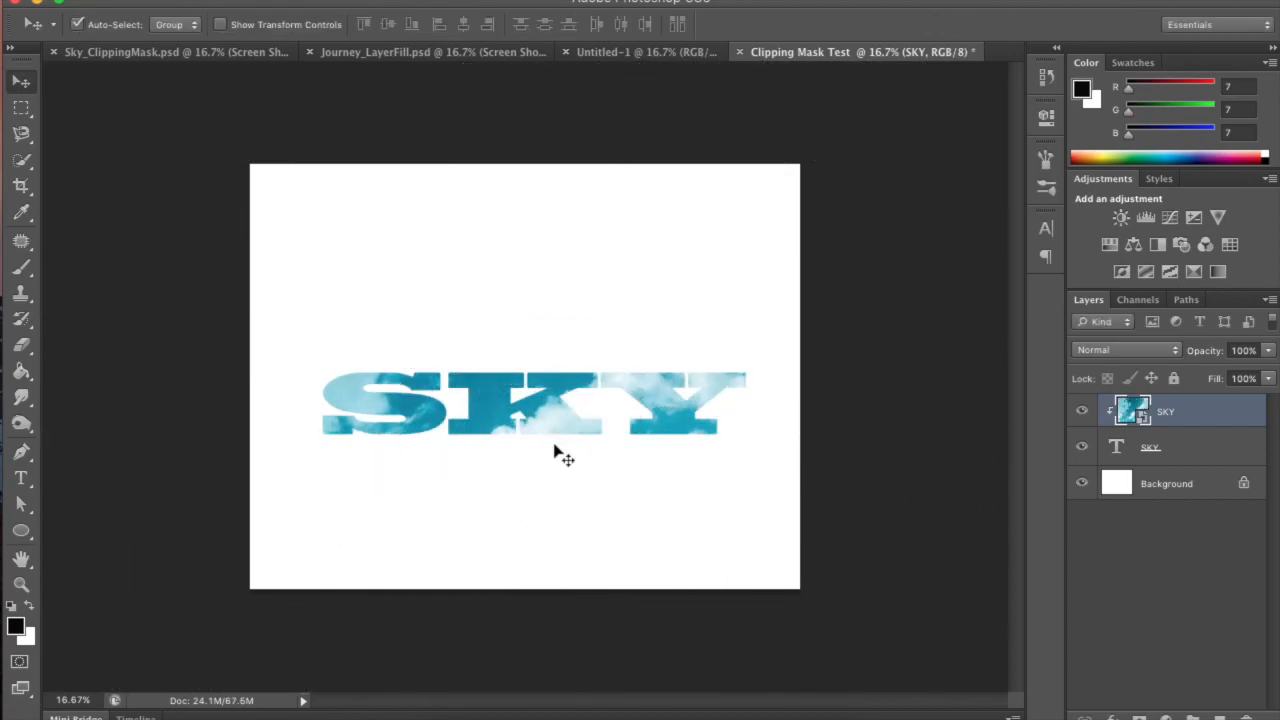